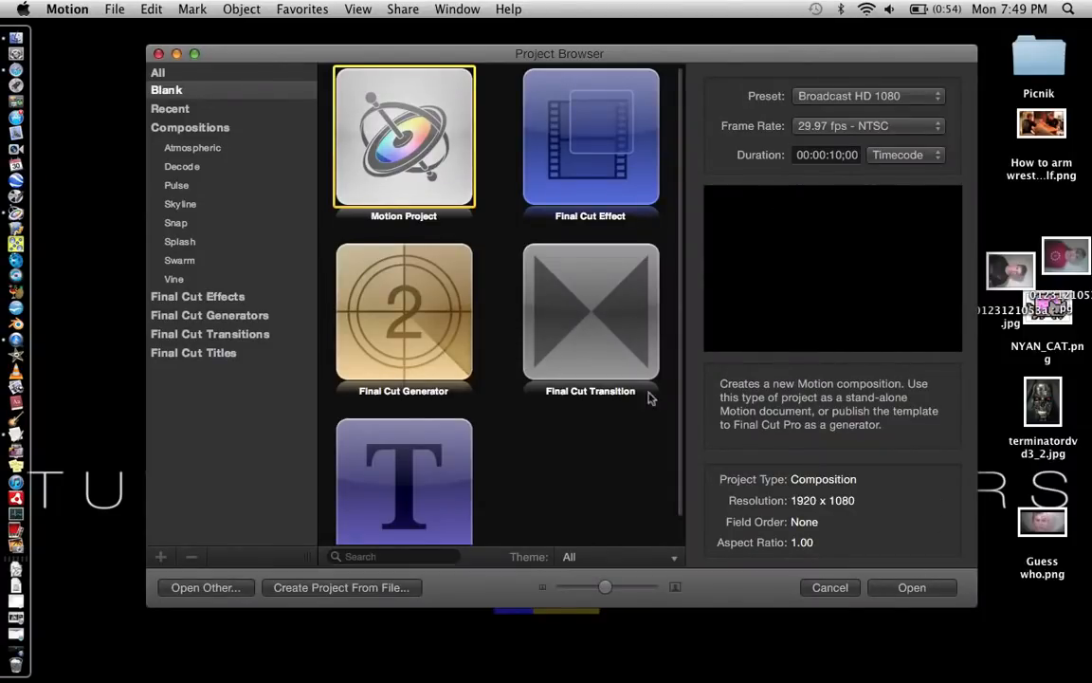
Step: Create a blank Motion Project at Broadcast HD 1080, 29.97 fps, and fit the canvas in the window
click(912, 588)
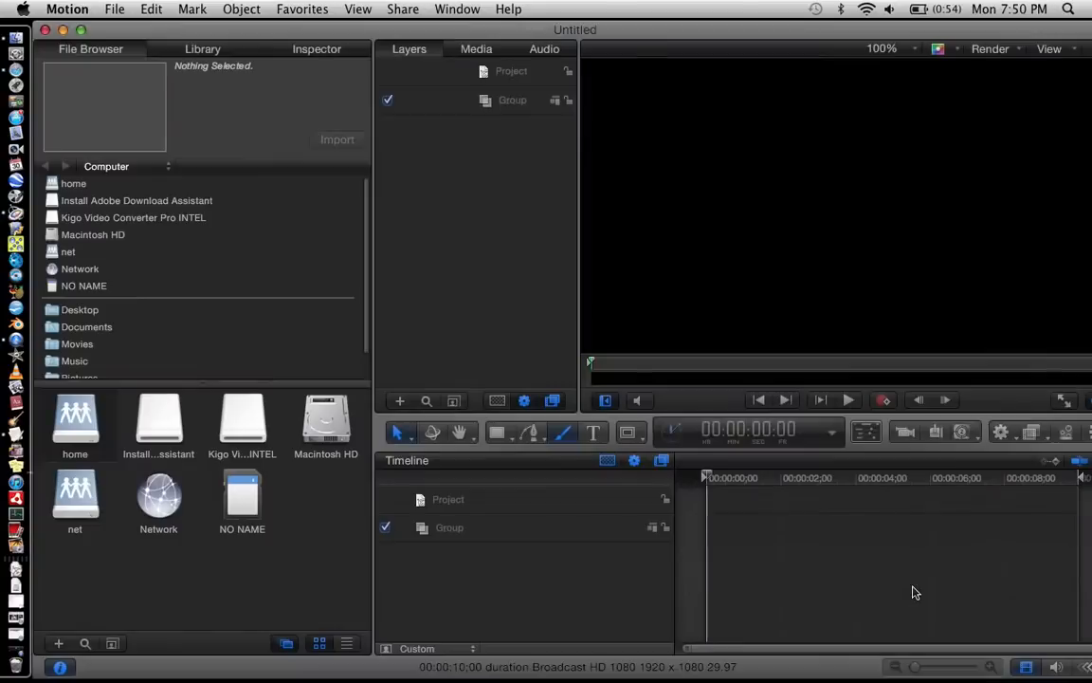
click(880, 48)
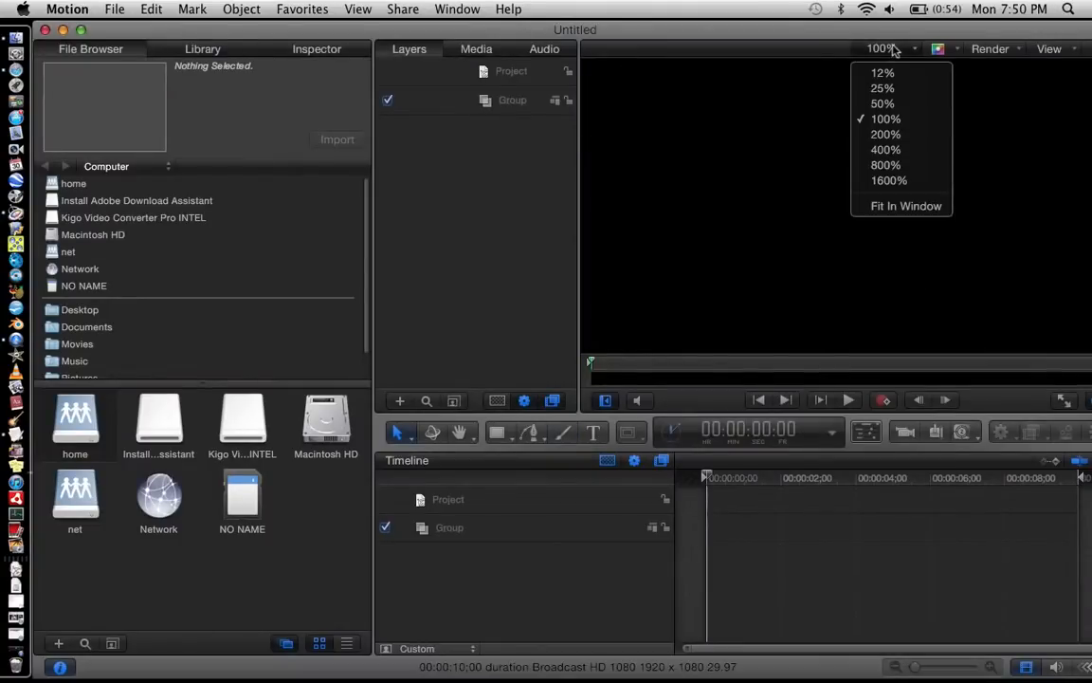
click(911, 209)
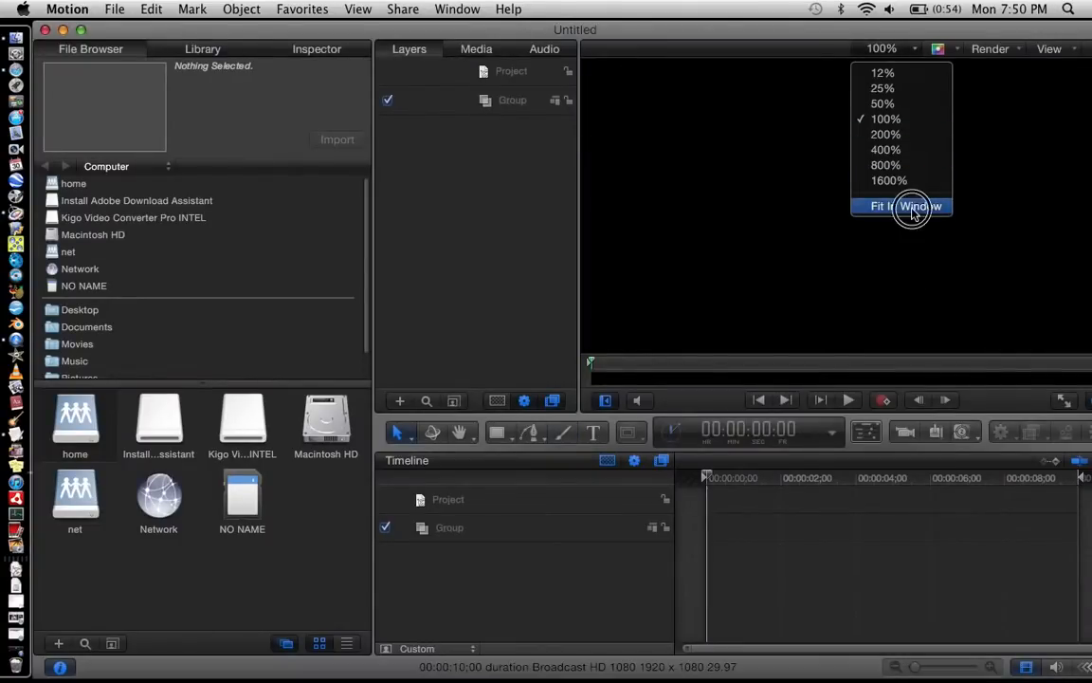
Step: Import the MVI_8363 clip from the Movies media collection into the project
click(114, 8)
click(139, 213)
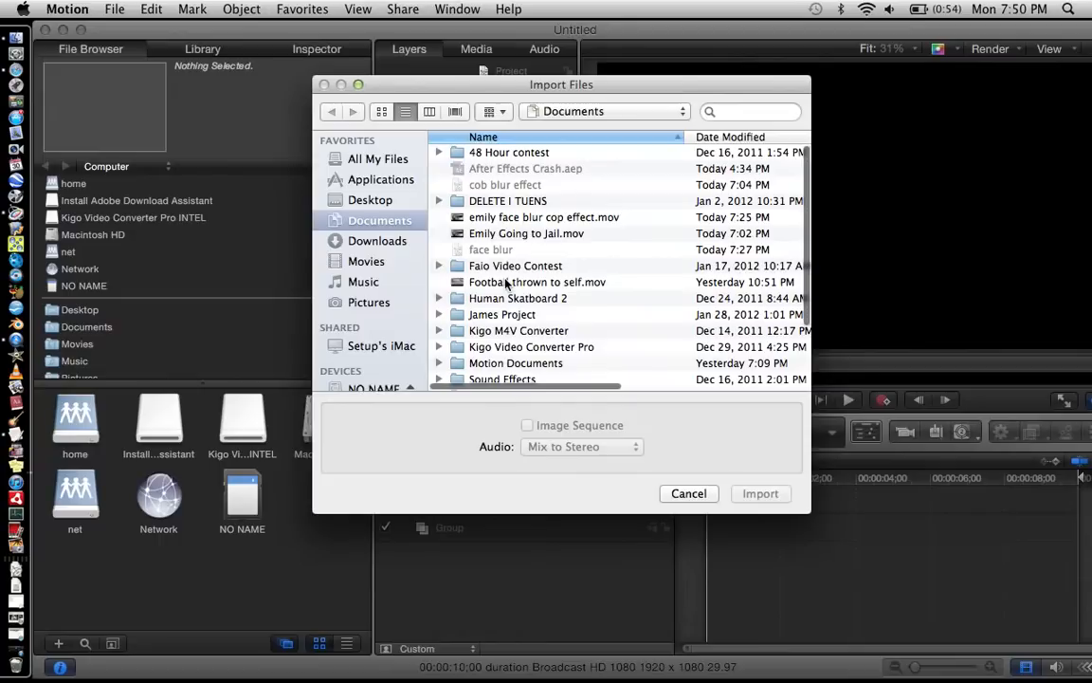
scroll(393, 299, down, 4)
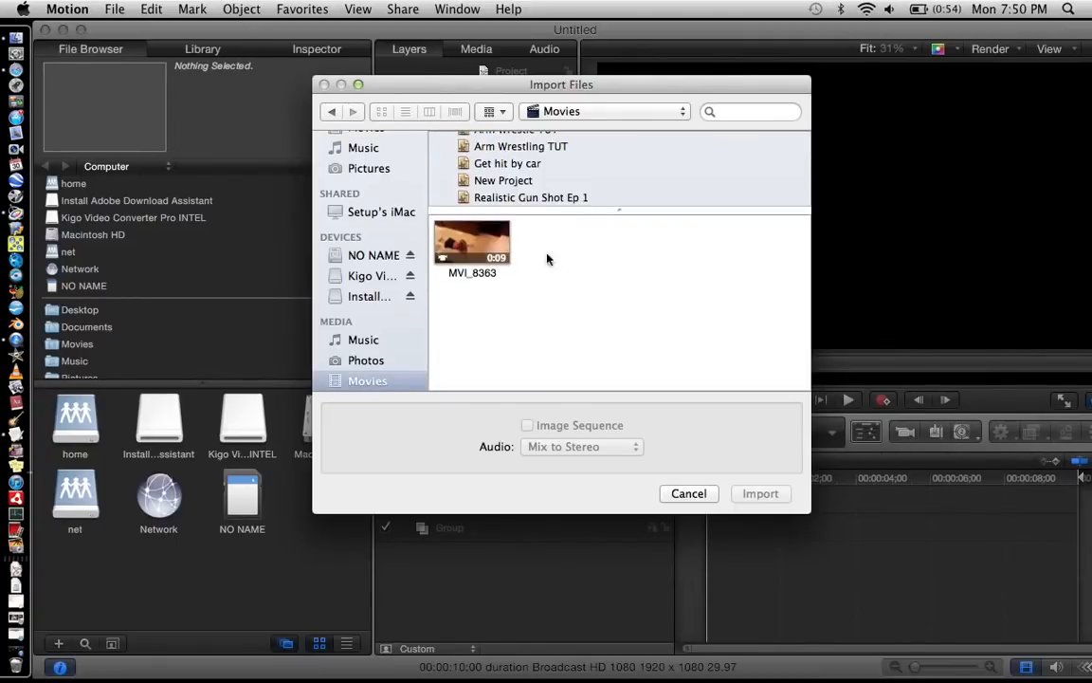
click(482, 237)
click(764, 493)
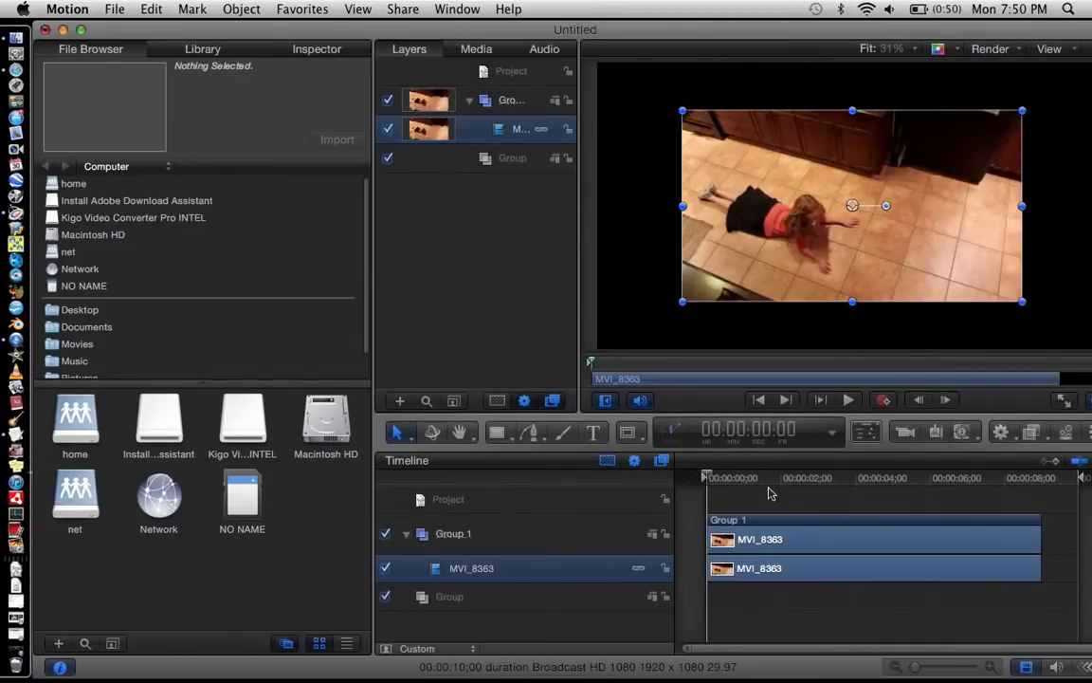
Step: Scale the imported MVI_8363 clip up to fill the whole canvas frame
drag(852, 302, 858, 399)
drag(849, 310, 852, 273)
drag(798, 34, 753, 32)
mouse_move(738, 91)
mouse_down()
mouse_move(745, 106)
mouse_move(738, 98)
mouse_up()
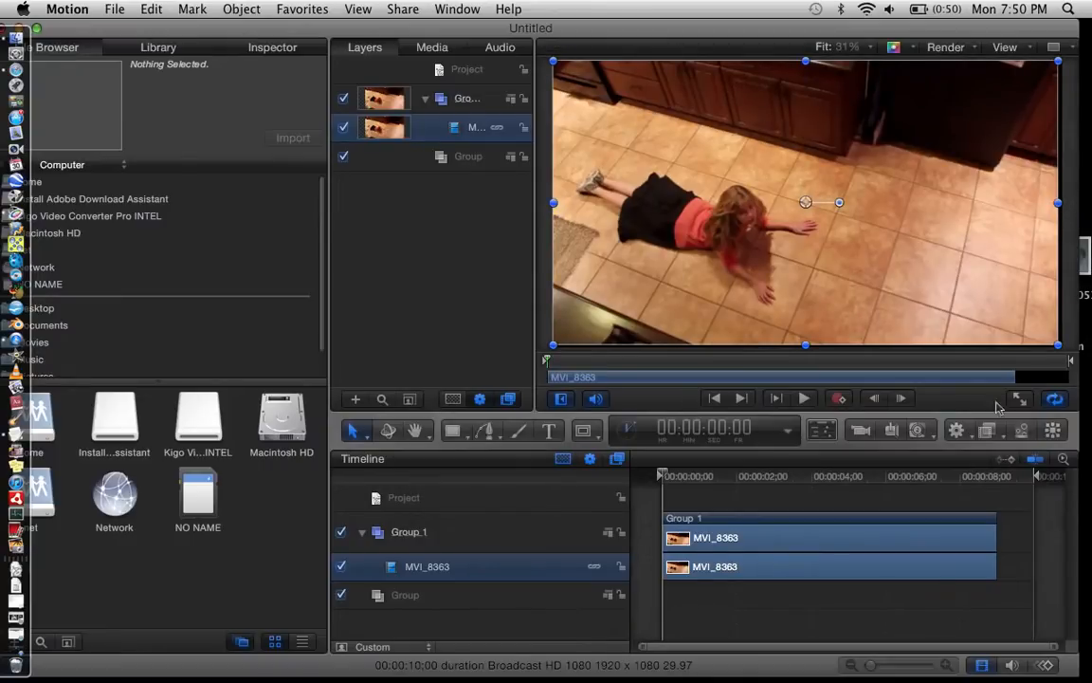
Step: Trim the opening of the MVI_8363 group and align its new start with the beginning of the timeline
drag(664, 518, 692, 523)
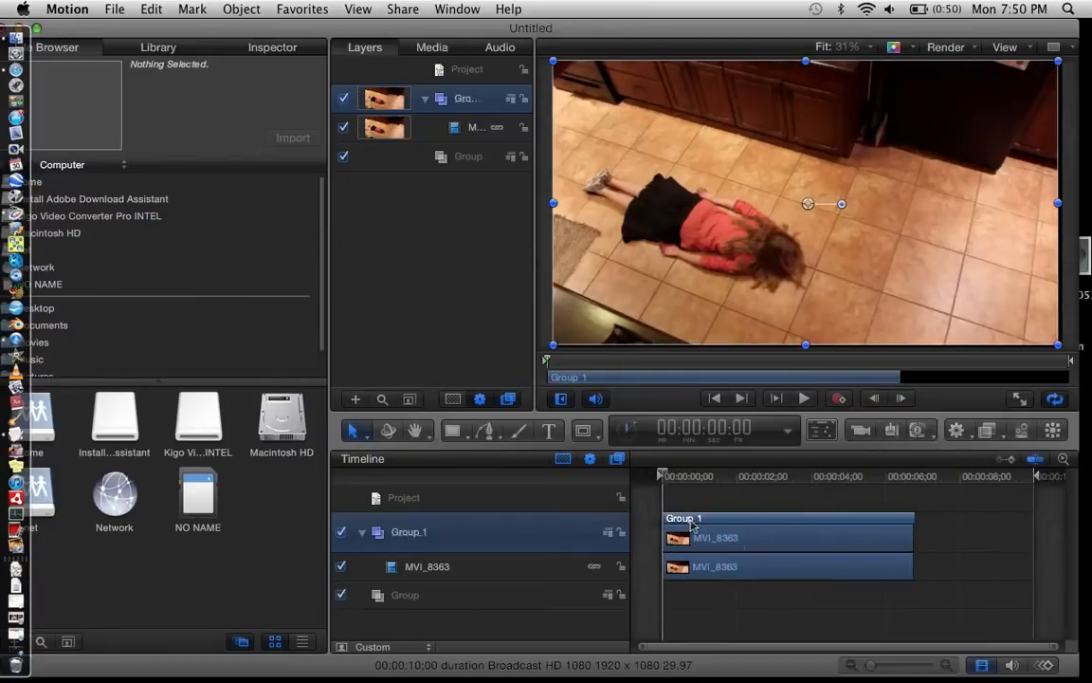
click(690, 493)
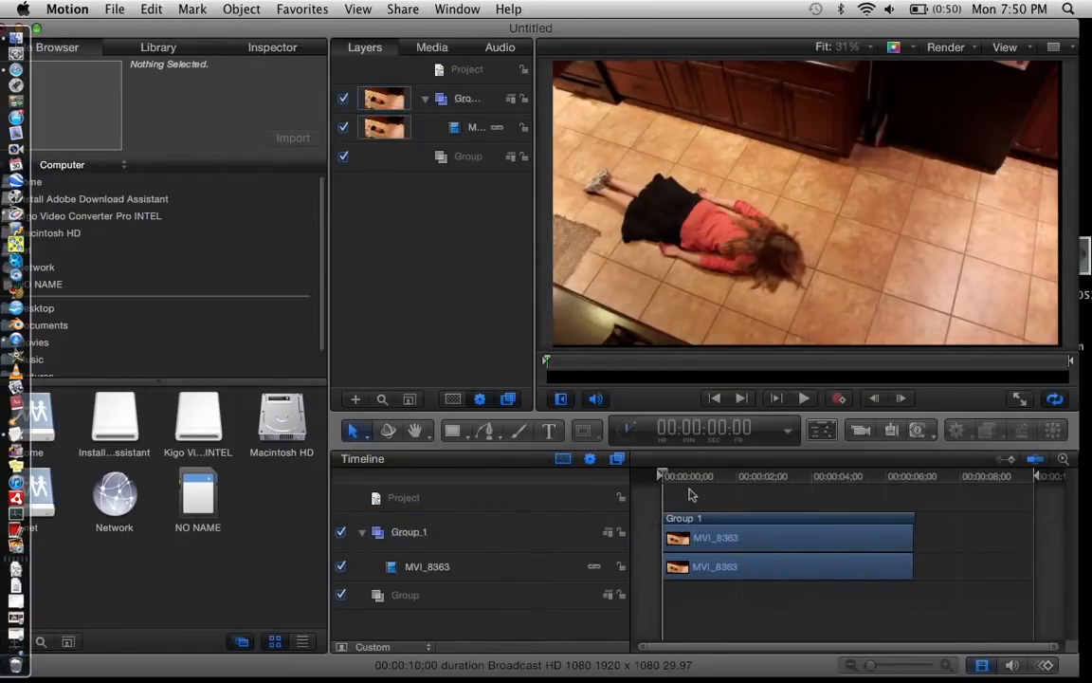
Step: Scrub through the clip and park the playhead at 00:00:04:07
drag(678, 475, 837, 484)
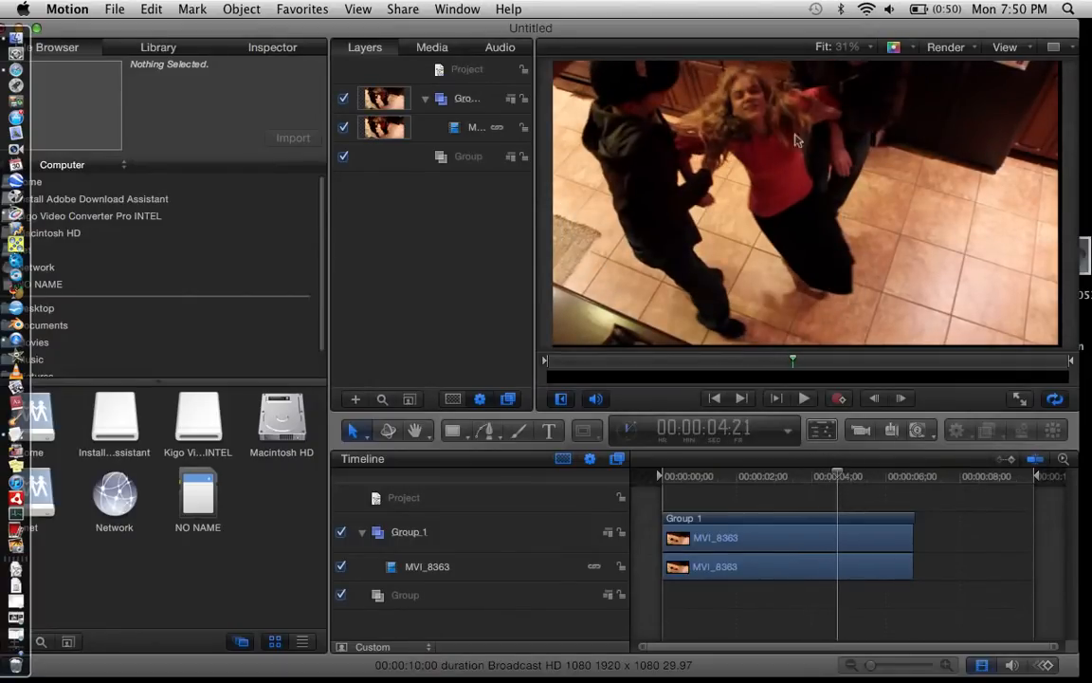
click(875, 477)
drag(874, 477, 767, 480)
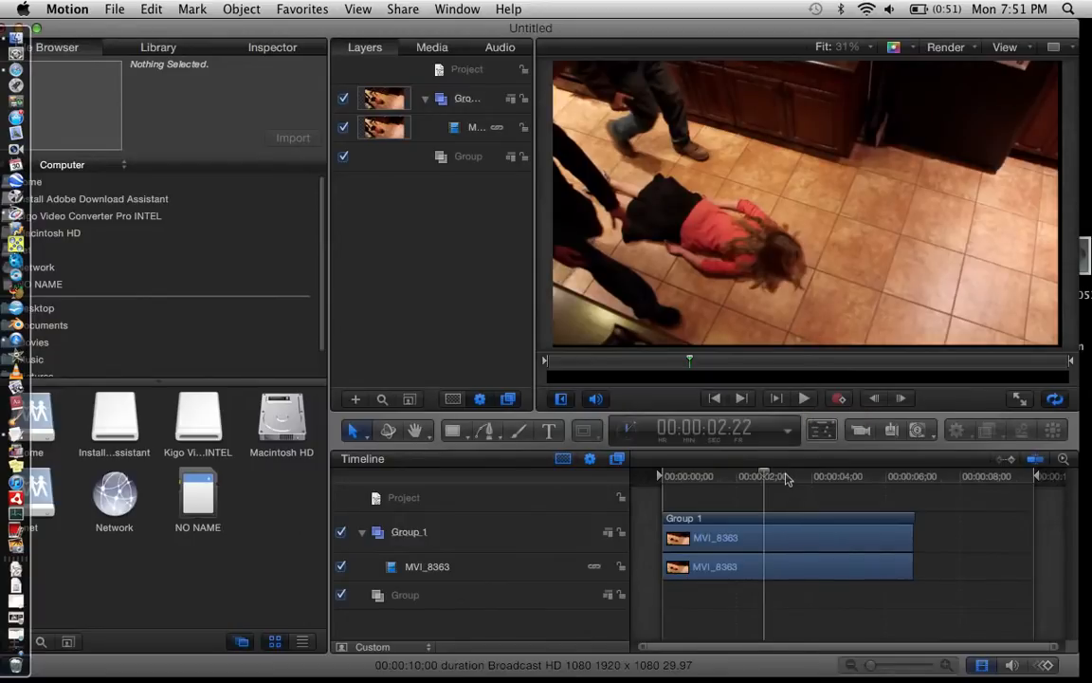
drag(786, 479, 821, 479)
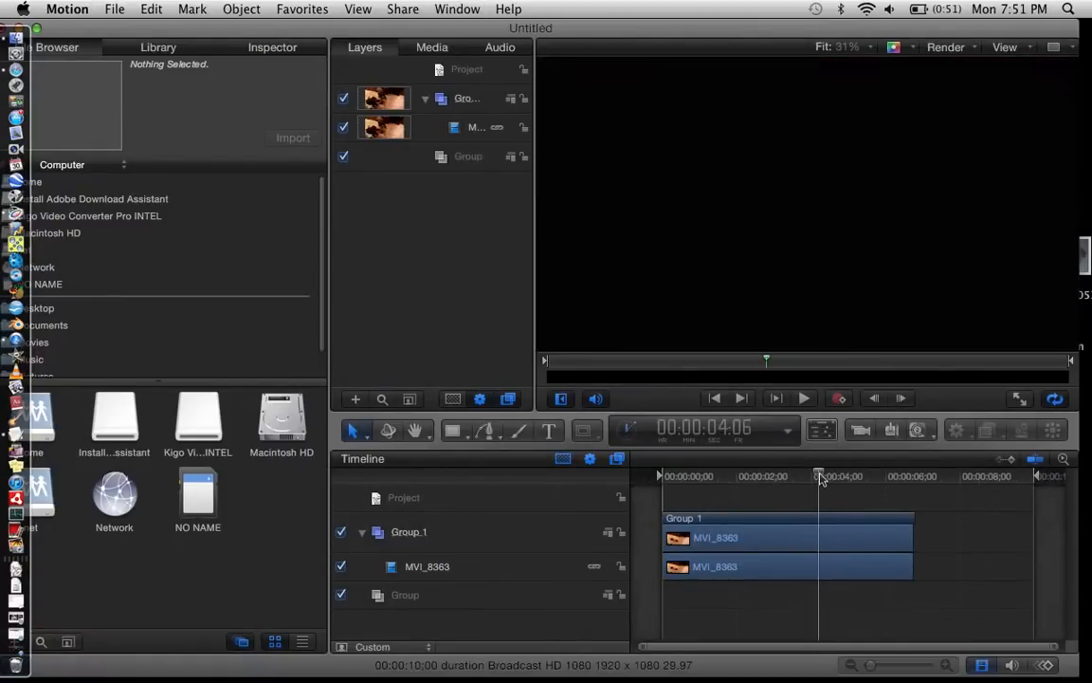
key(Right)
key(Right)
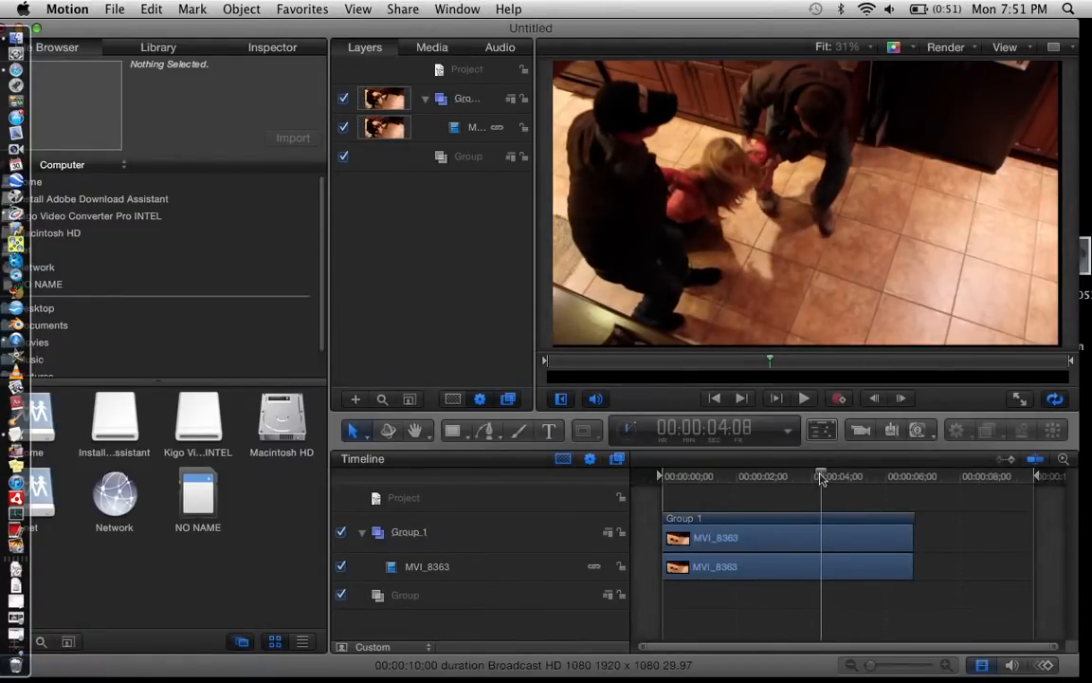
key(Left)
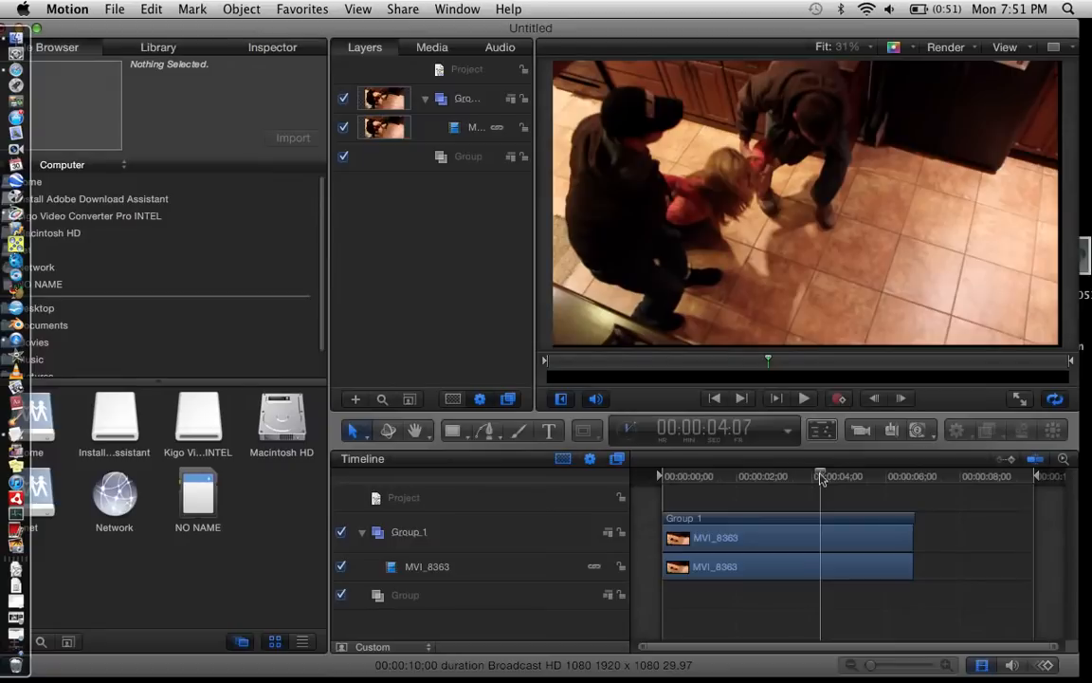
Step: Duplicate the MVI_8363 clip, move the original into the empty Group below, and collapse both groups
click(832, 534)
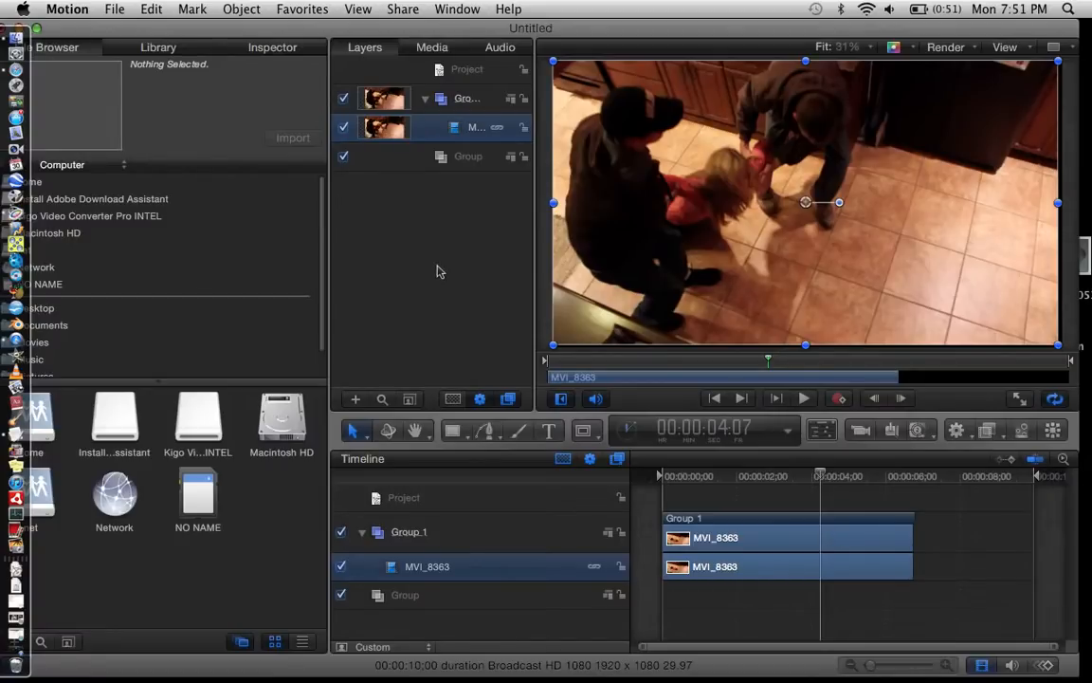
right_click(463, 130)
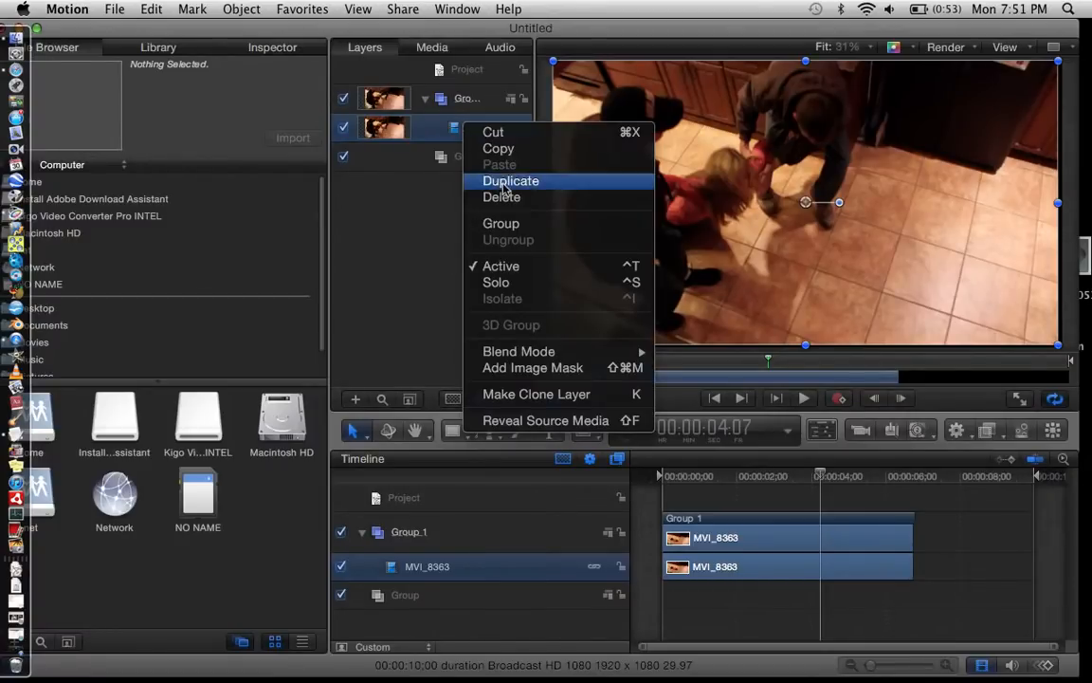
click(493, 167)
click(459, 159)
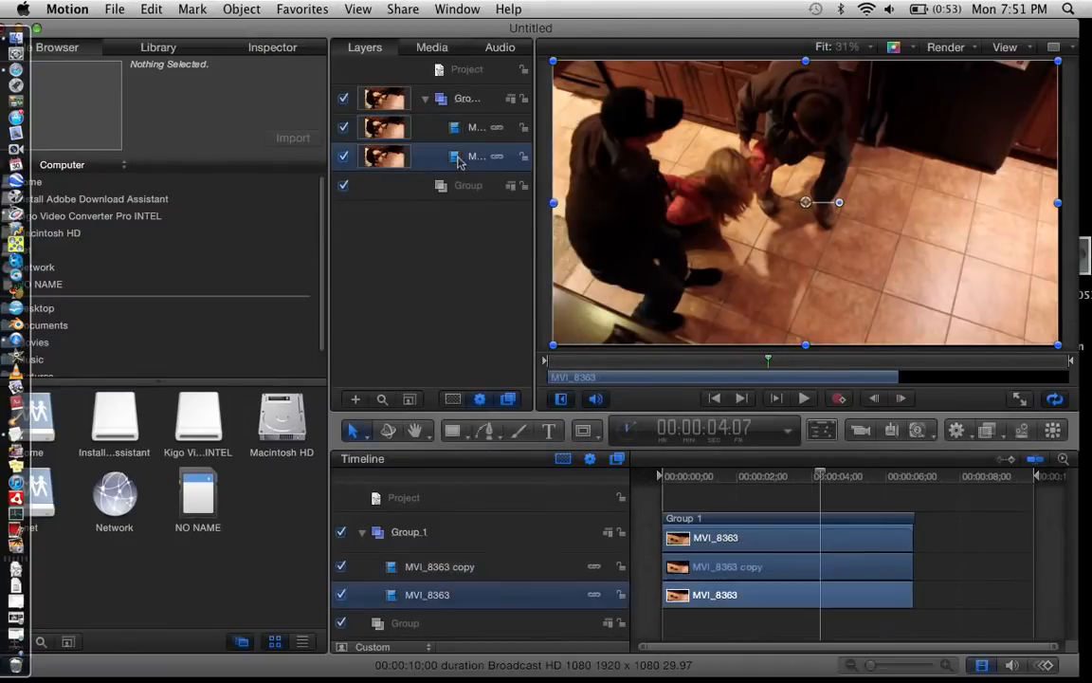
mouse_move(459, 162)
mouse_down()
mouse_move(478, 152)
mouse_move(480, 185)
mouse_move(458, 182)
mouse_up()
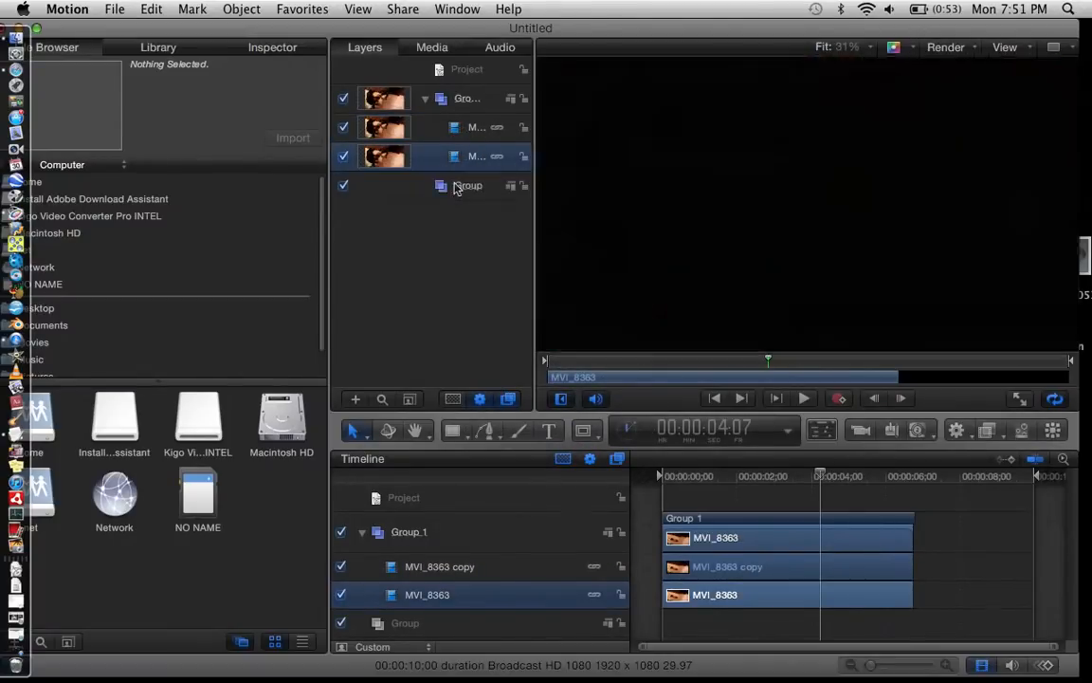
click(425, 156)
click(425, 98)
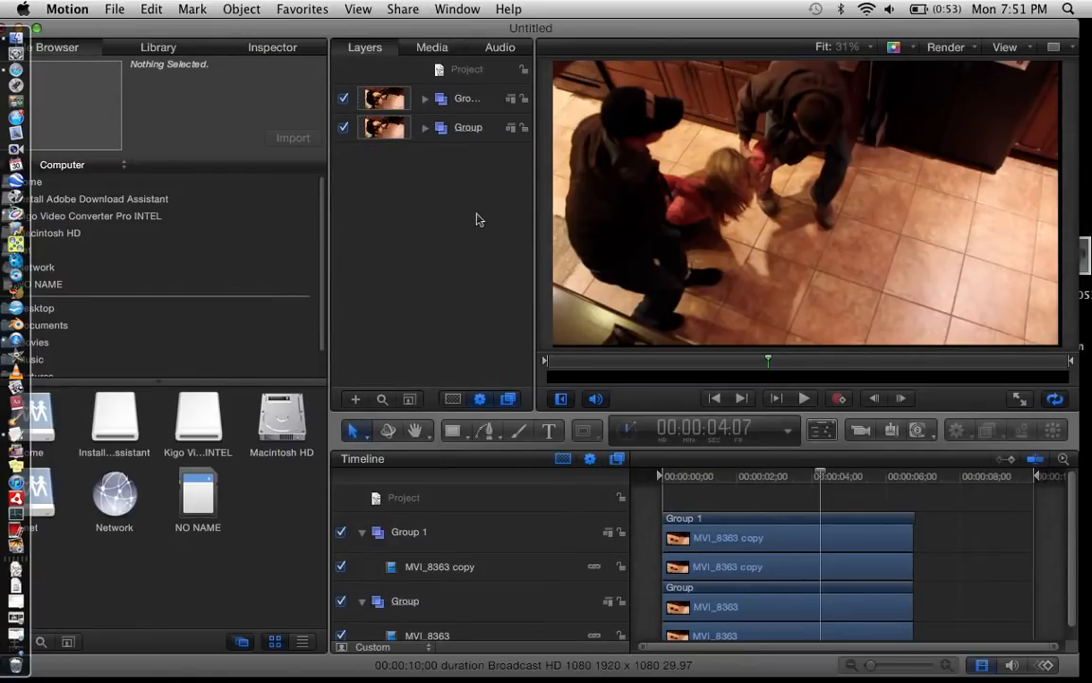
Step: Hide Group 1, search the filters for "pix", and apply the Pixellate filter to the lower Group
click(344, 98)
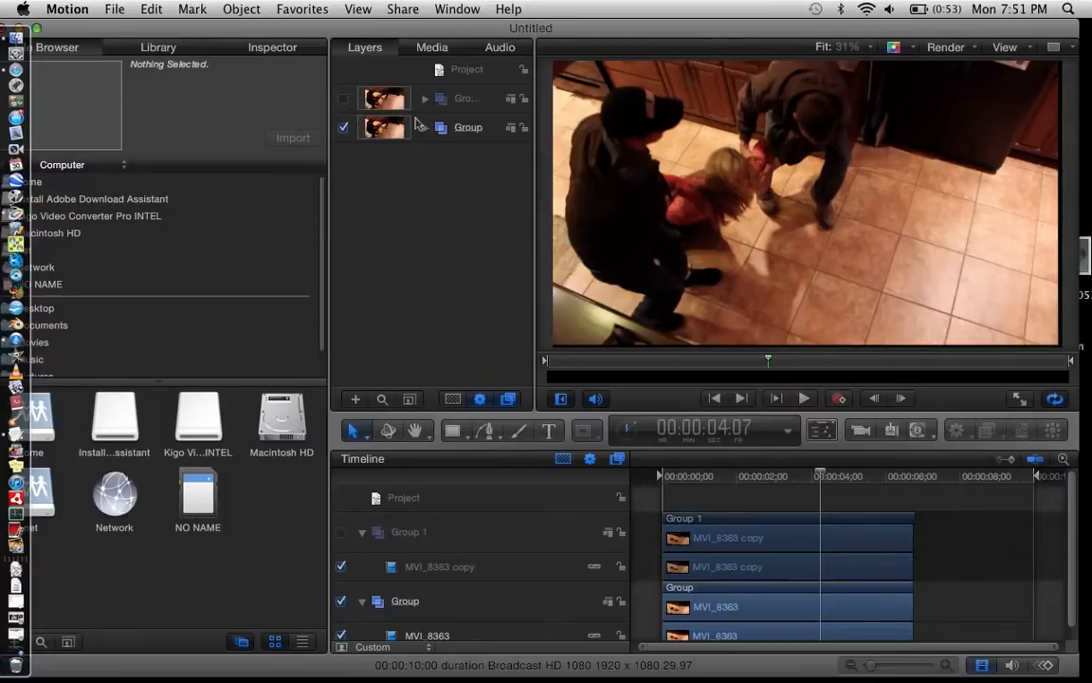
click(453, 127)
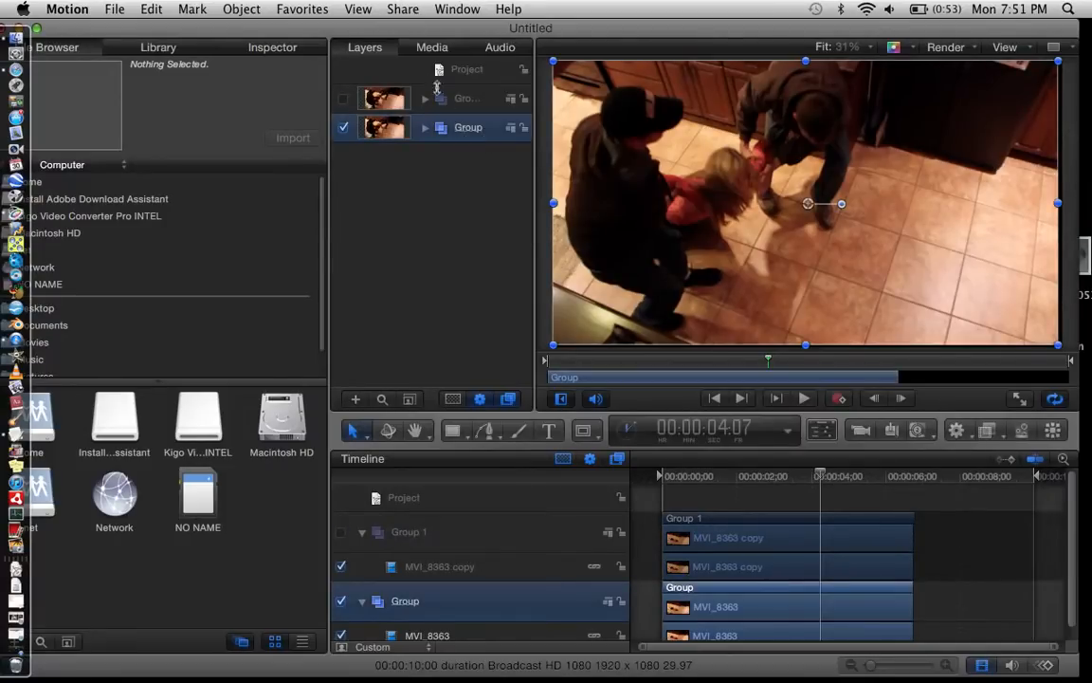
drag(388, 27, 430, 27)
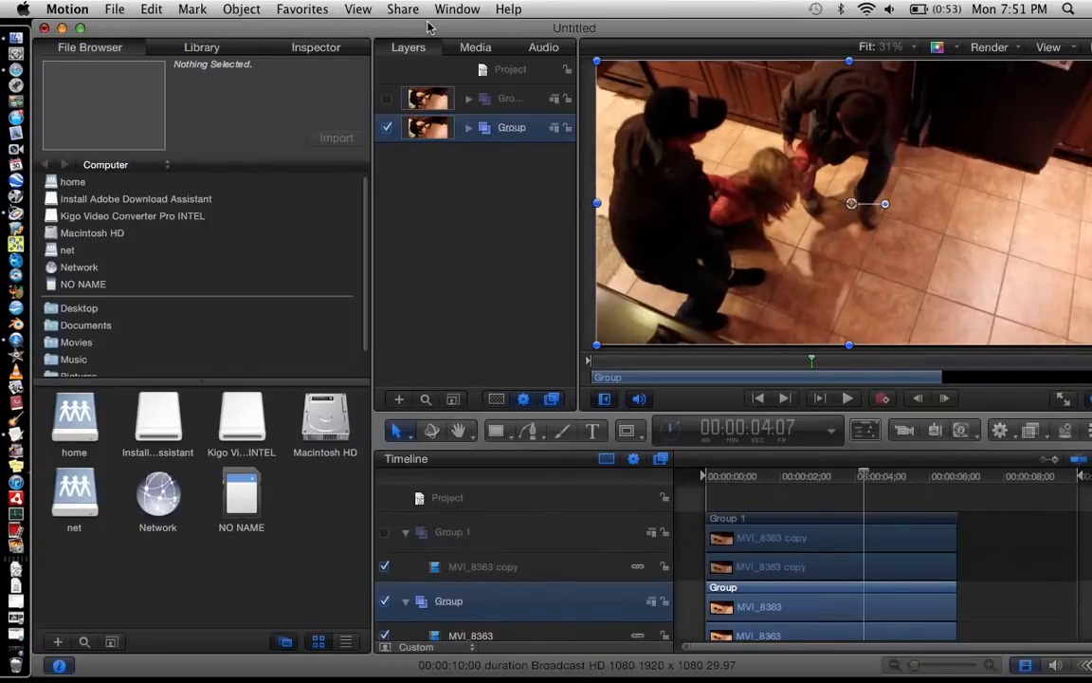
click(201, 46)
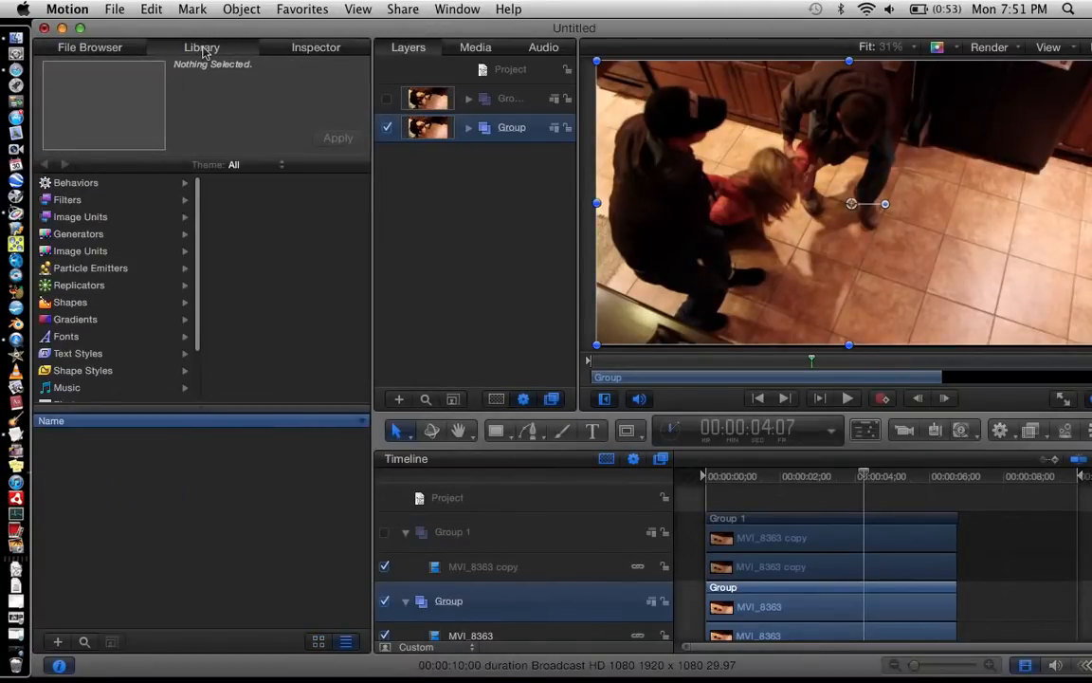
click(94, 200)
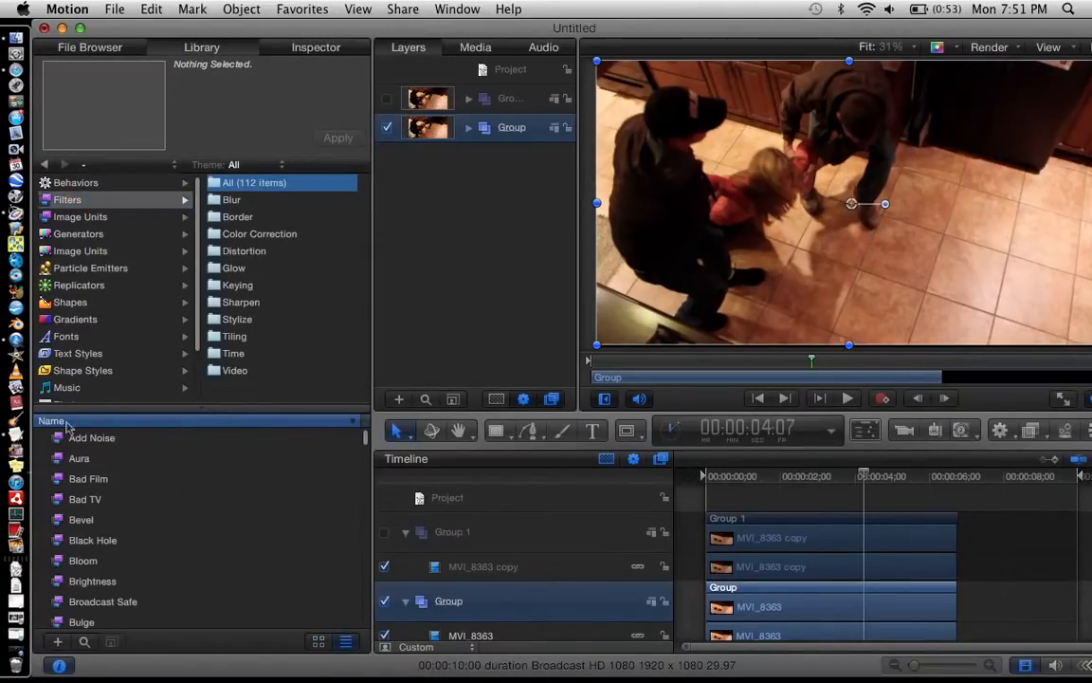
click(83, 642)
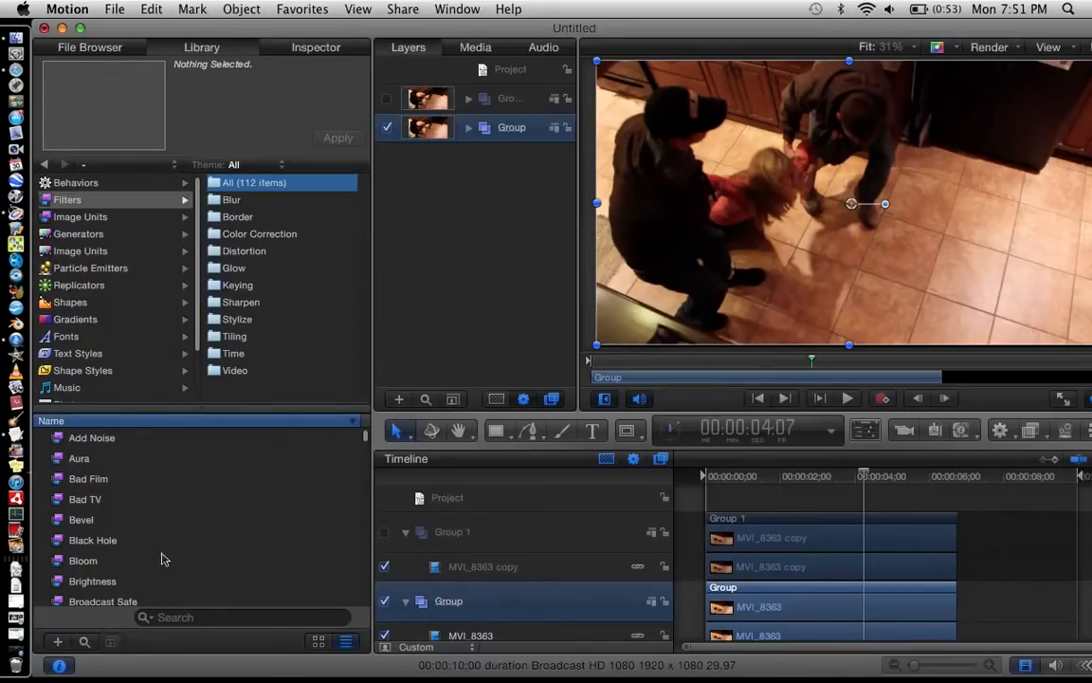
click(181, 618)
text(pi)
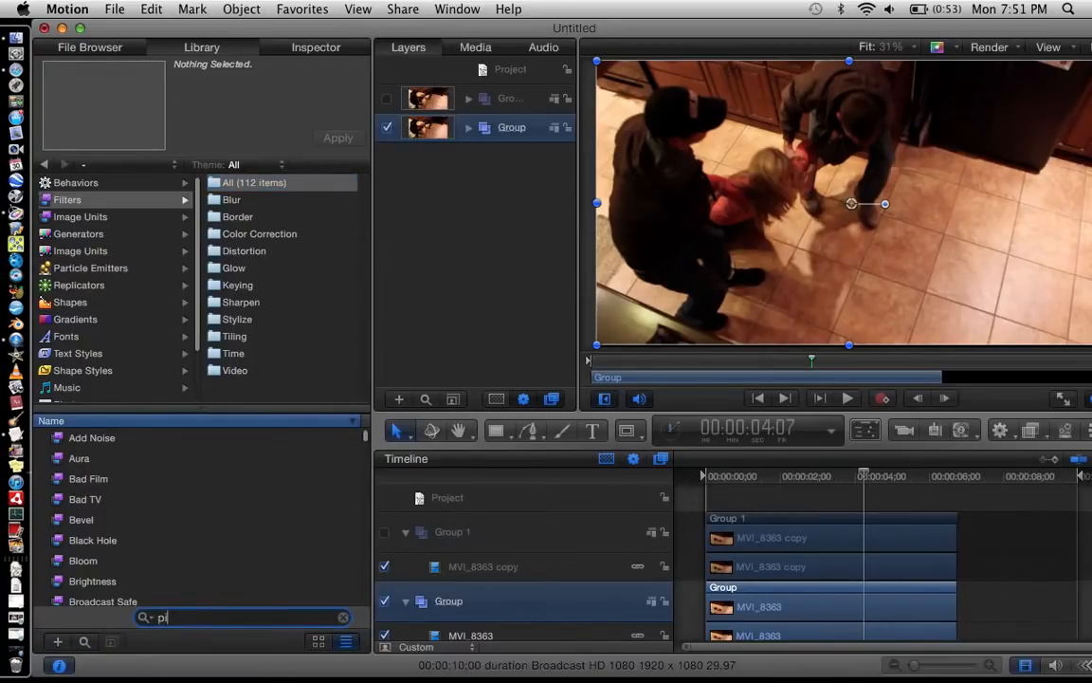
text(x)
click(90, 441)
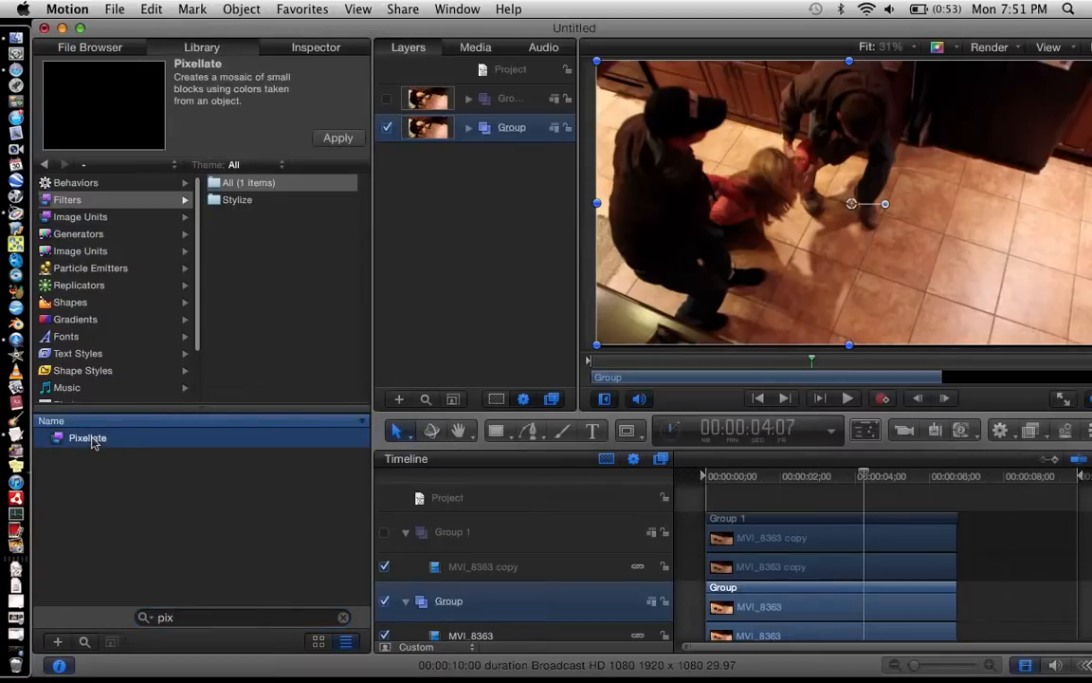
drag(93, 443, 744, 270)
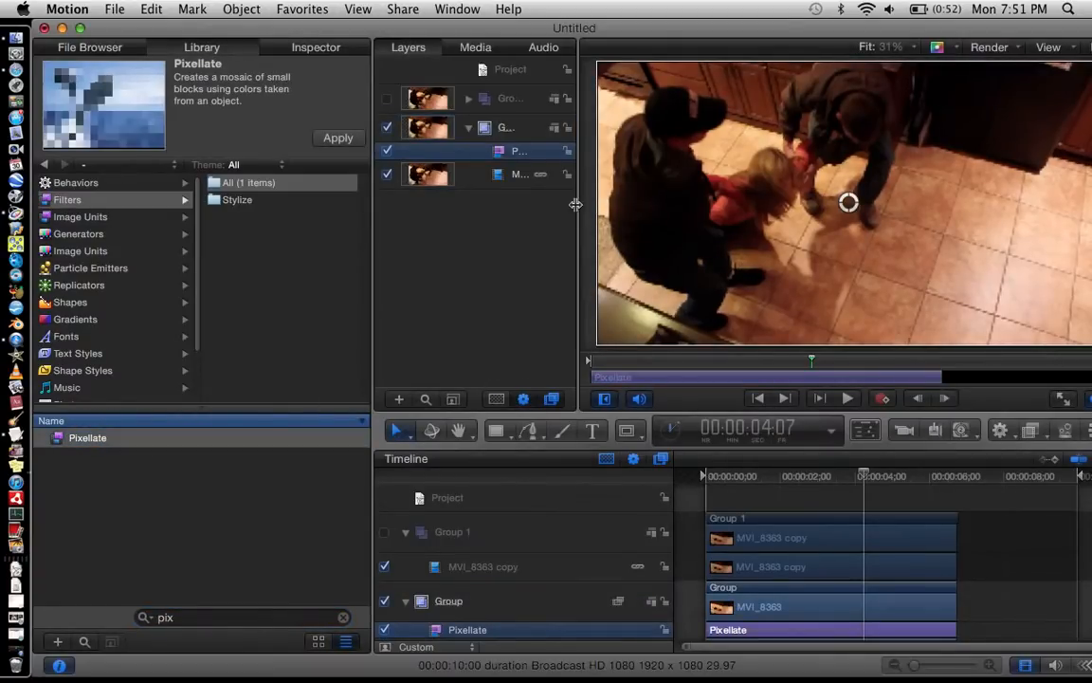
Step: Set the Pixellate filter's scale to 25 and make Group 1 visible again
click(319, 46)
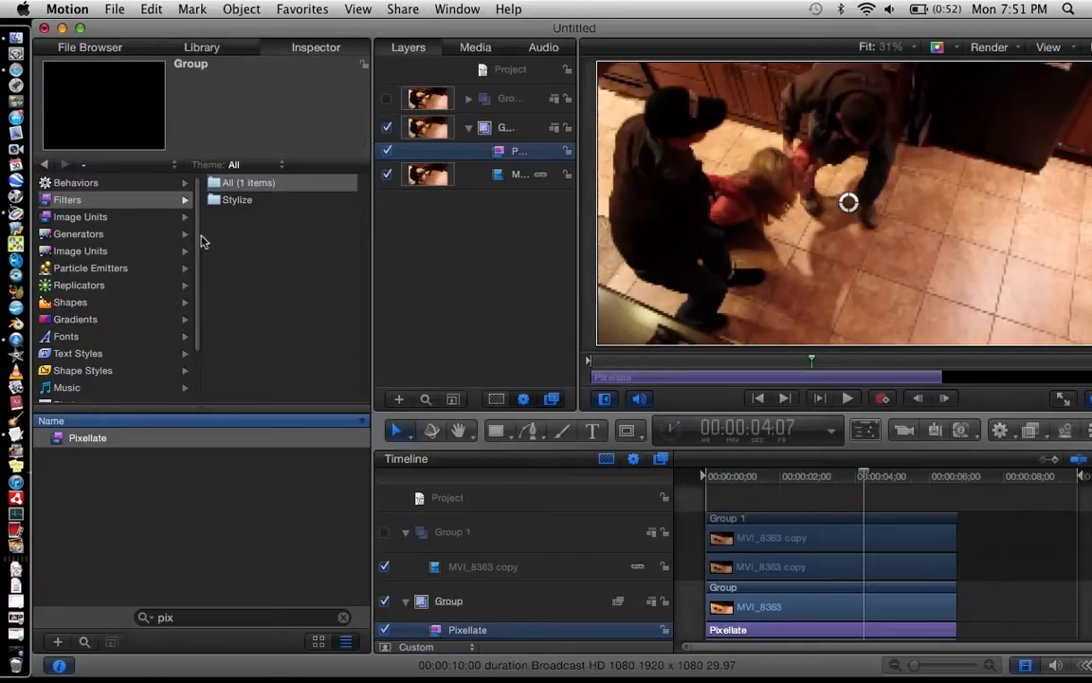
mouse_move(172, 245)
mouse_down()
mouse_move(287, 245)
mouse_move(147, 248)
mouse_move(198, 246)
mouse_move(187, 246)
mouse_up()
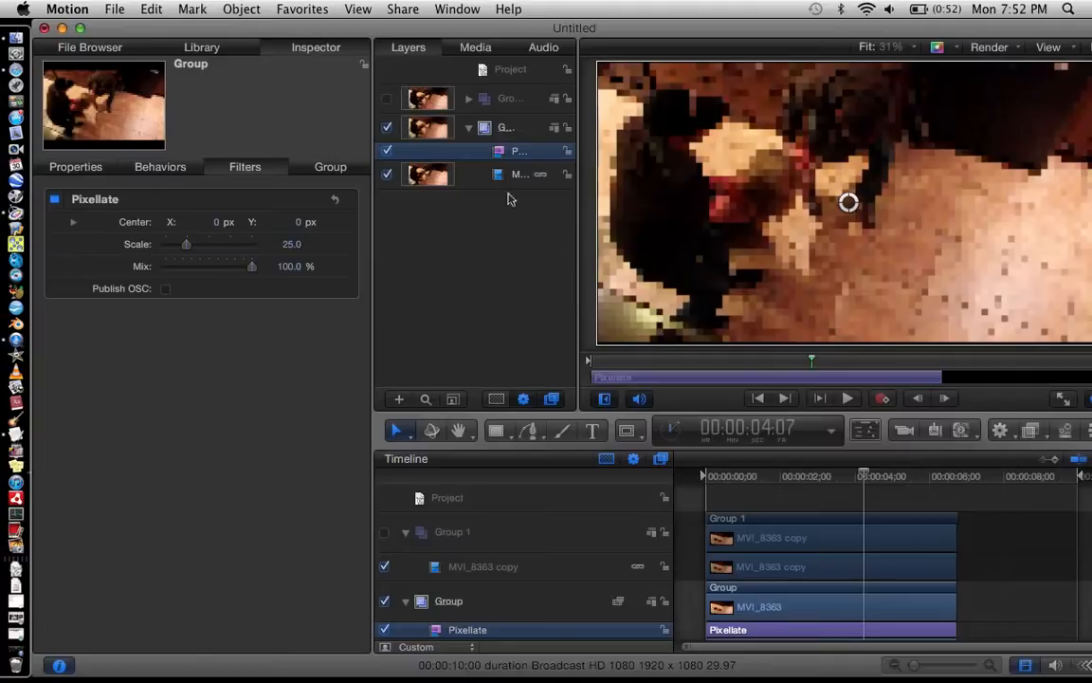
click(469, 127)
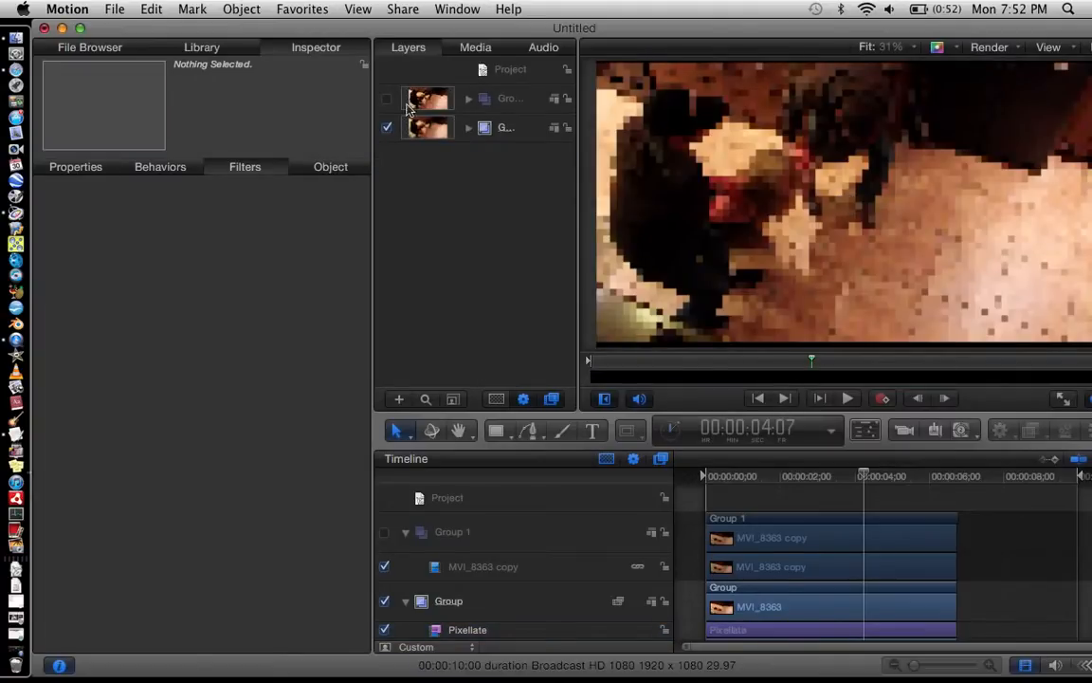
click(387, 101)
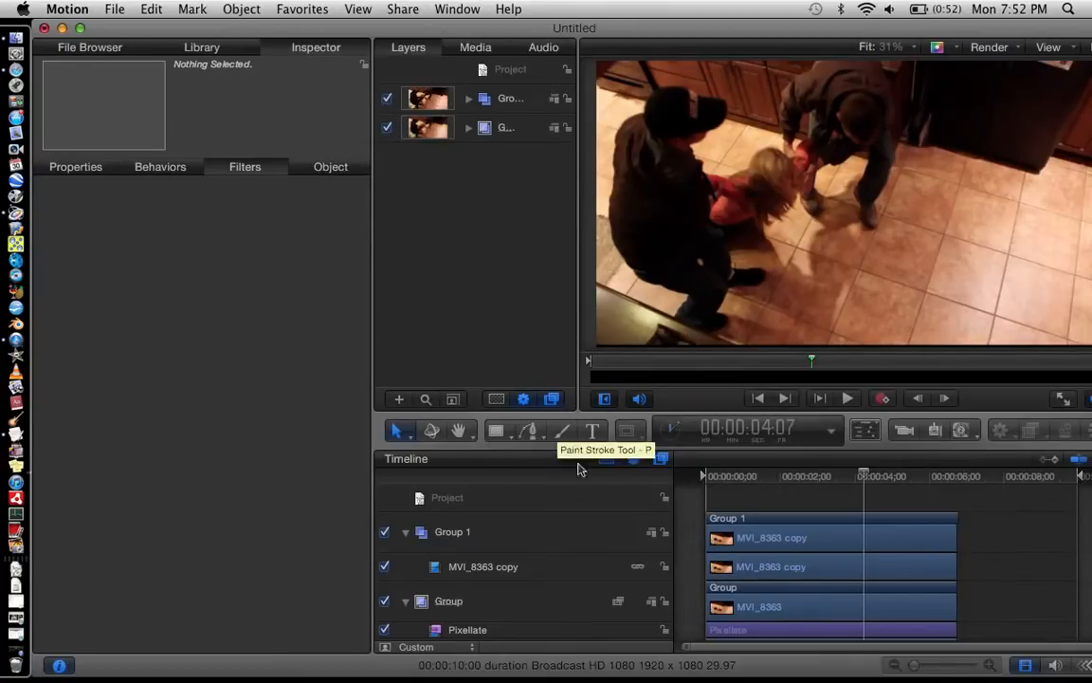
Step: Draw a closed seven-point Bezier mask around the blonde woman's head on the MVI_8363 copy clip
click(749, 566)
mouse_move(623, 429)
mouse_down()
mouse_move(647, 477)
mouse_move(646, 546)
mouse_up()
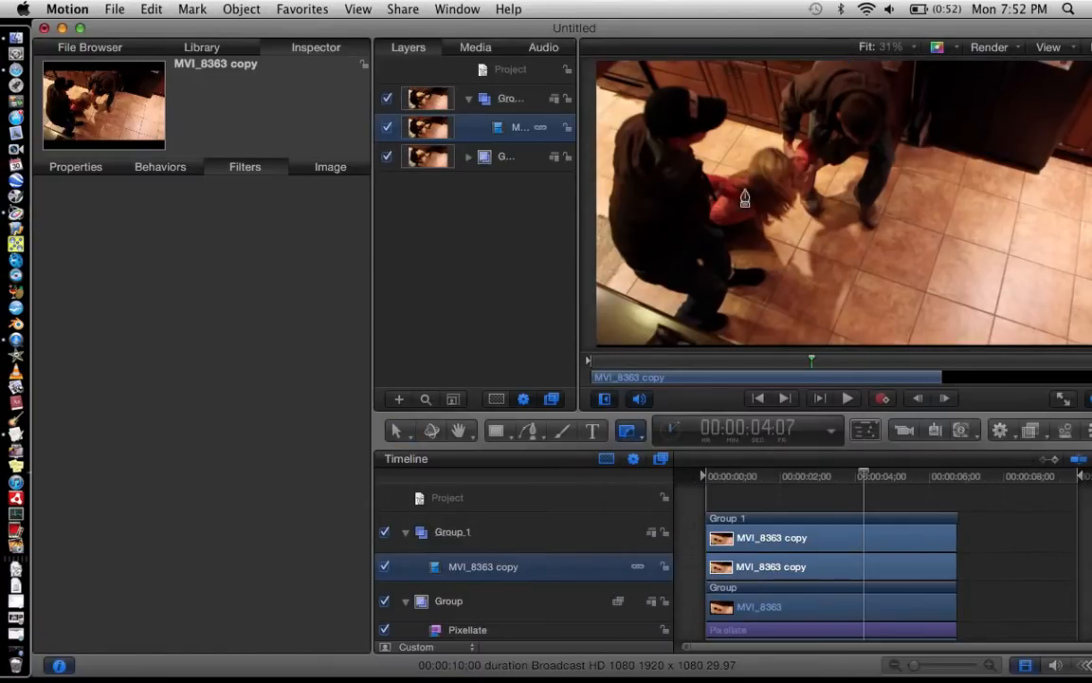
click(752, 159)
click(771, 219)
click(804, 209)
click(811, 185)
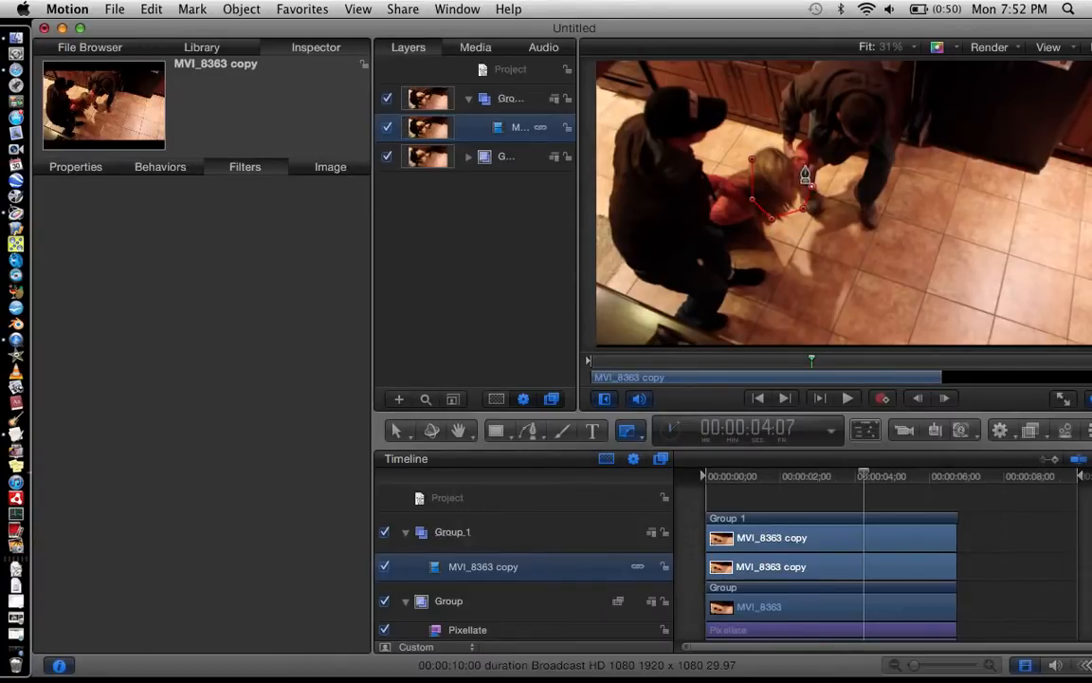
click(805, 165)
click(777, 145)
click(752, 159)
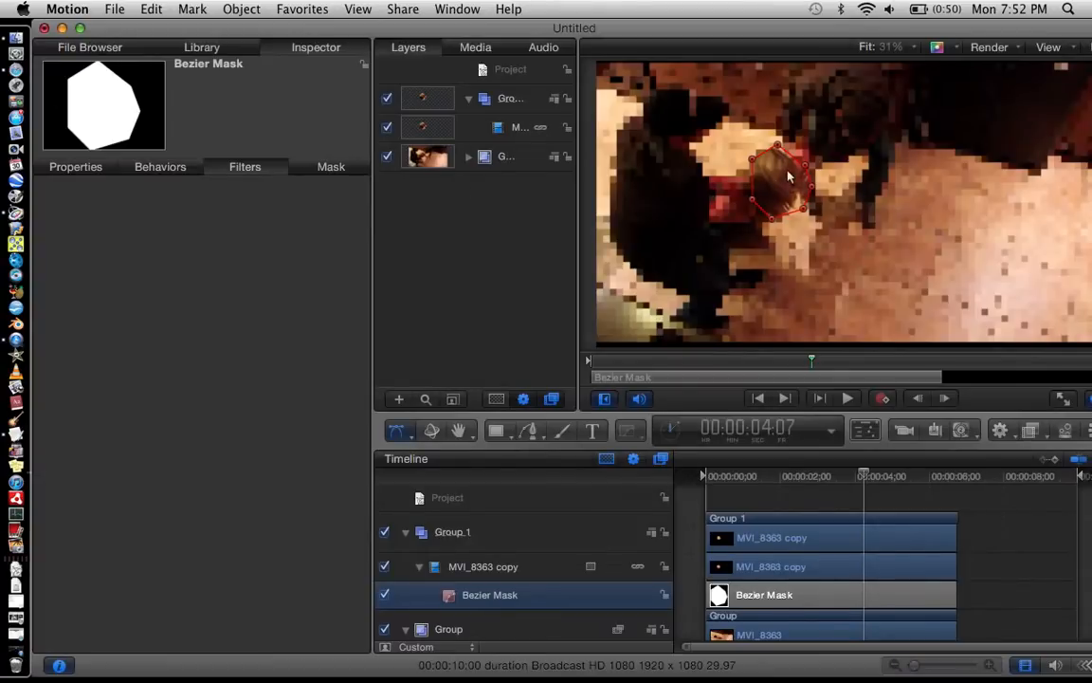
Step: Invert the Bezier Mask and set its feather to 100
click(323, 167)
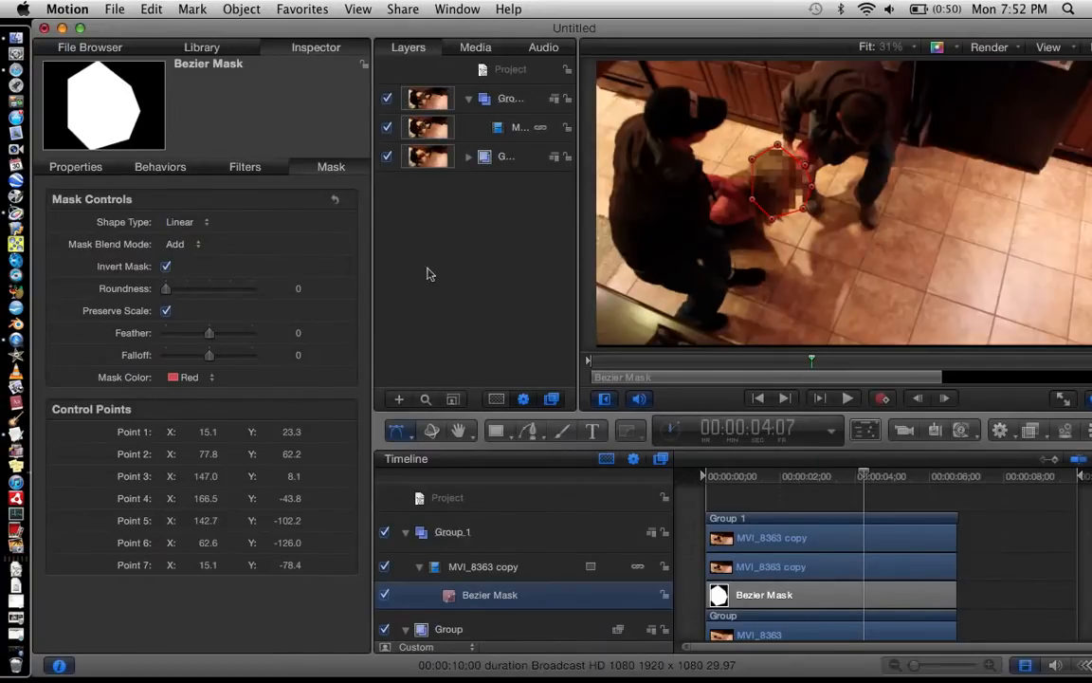
drag(209, 333, 286, 331)
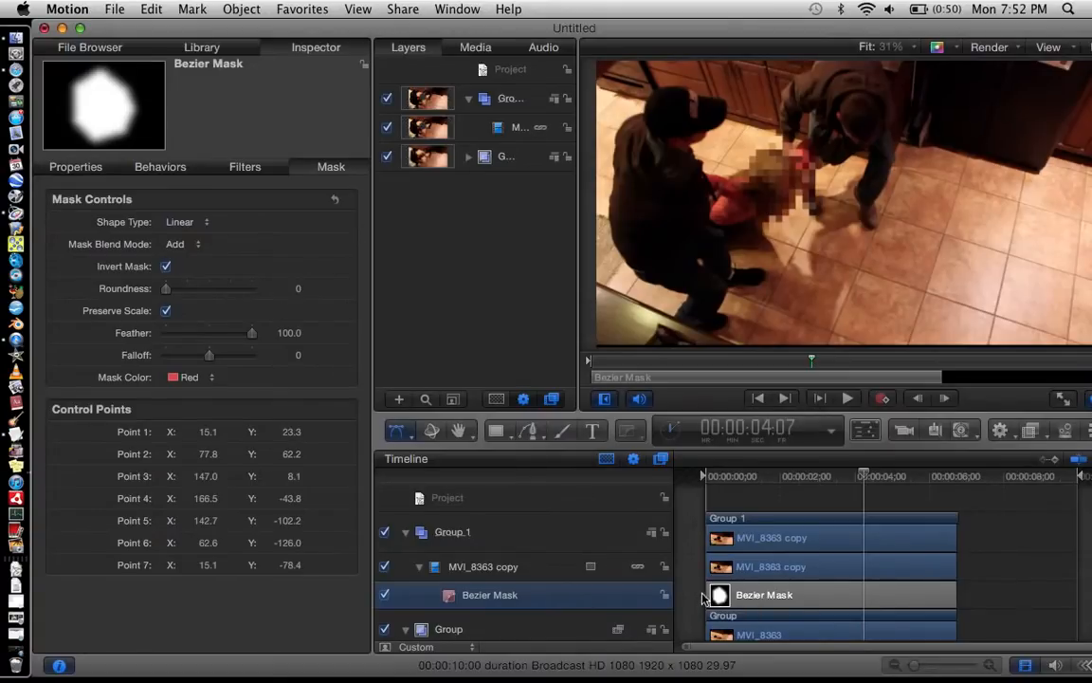
Step: Trim the Bezier Mask's start to 00:00:04:07 and, with animation recording on, move it onto the woman's head at 00:00:04:10
drag(703, 594, 864, 593)
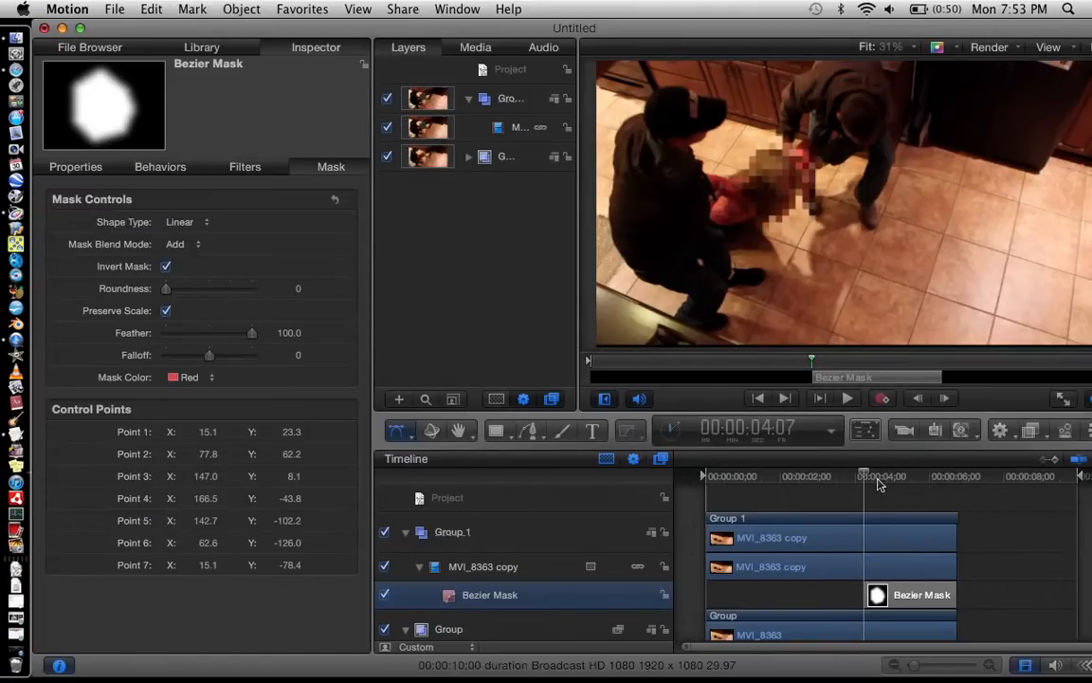
click(885, 400)
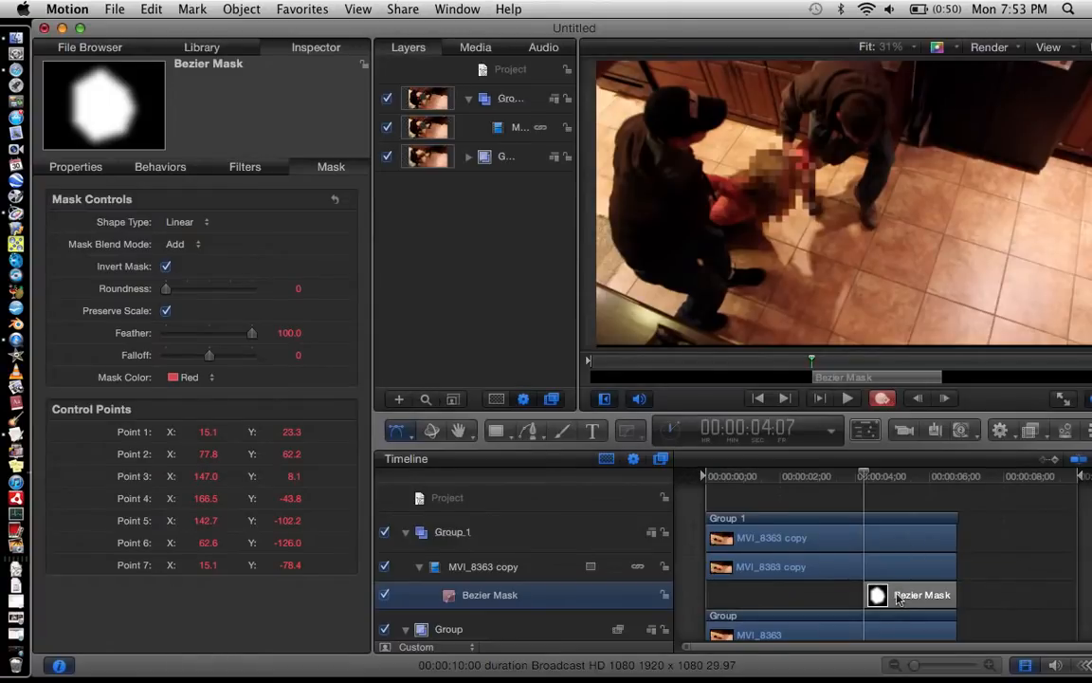
key(Right)
key(Right)
key(Right)
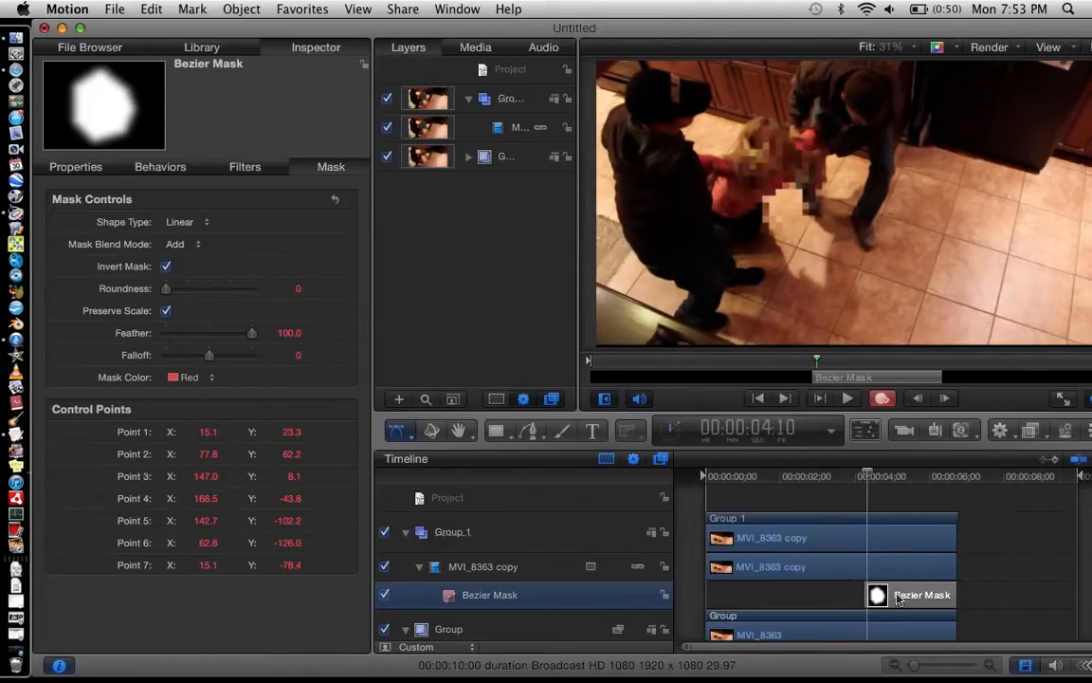
drag(775, 176, 761, 138)
Step: Record the mask's position over the woman's head as she rises, up to 00:00:04:17
key(Right)
key(Right)
key(Right)
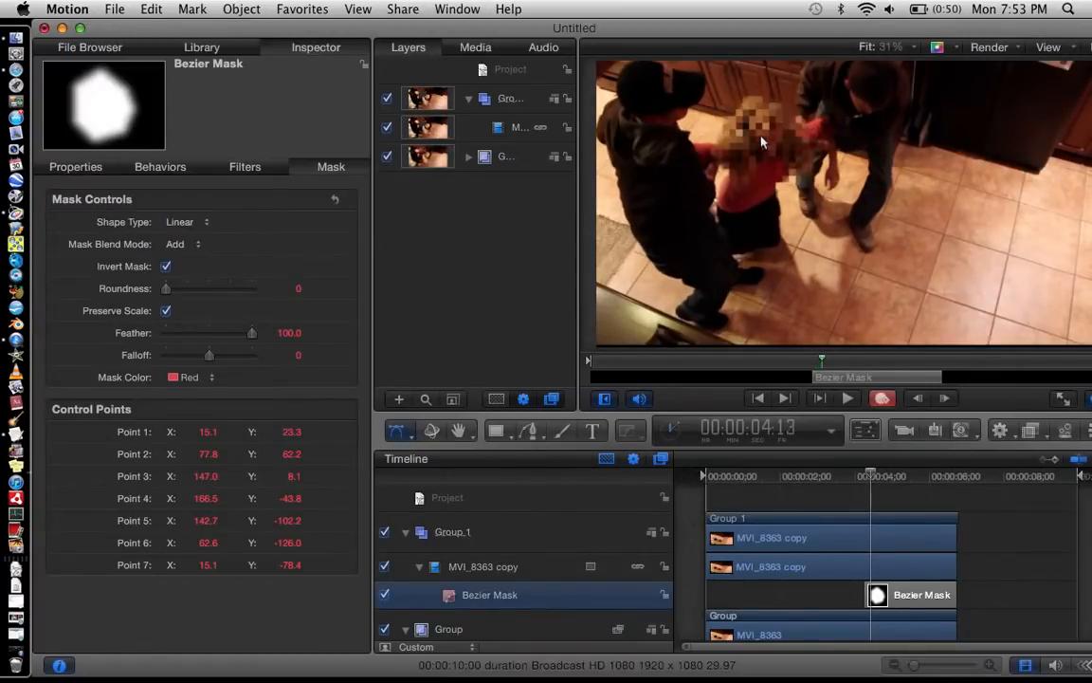
key(Right)
drag(762, 138, 782, 106)
key(Right)
key(Right)
key(Right)
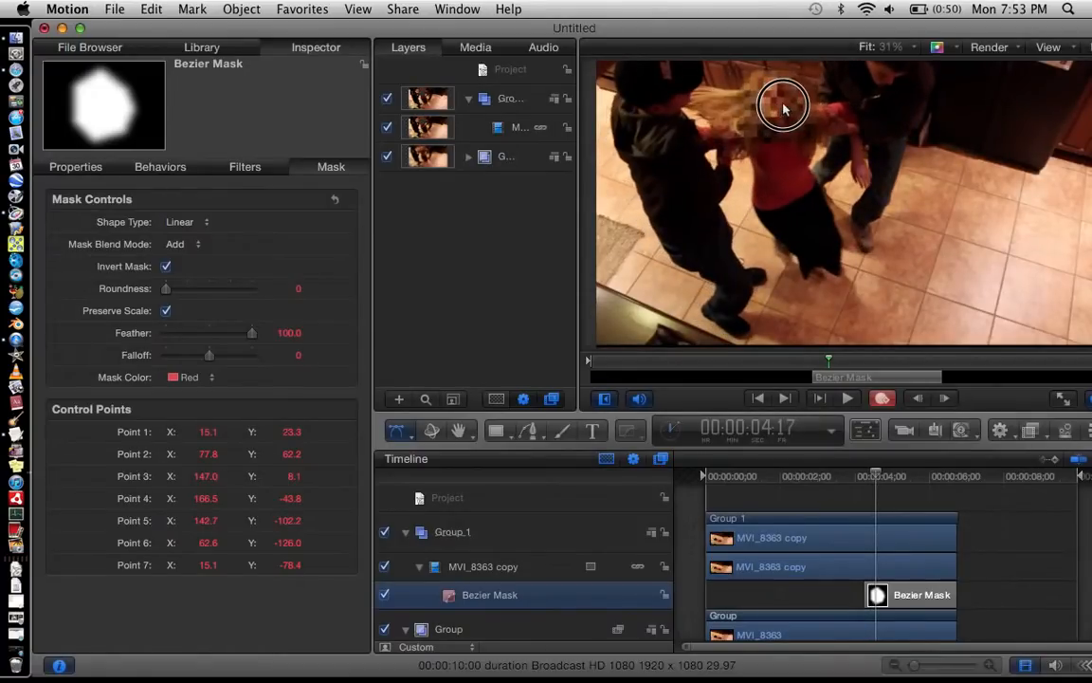
Step: Advance to 00:00:04:20 and move the mask sideways to cover the woman's head
key(Right)
key(Right)
Step: Advance to 00:00:04:26 and keyframe the mask at the woman's new head position
key(Right)
key(Right)
key(Right)
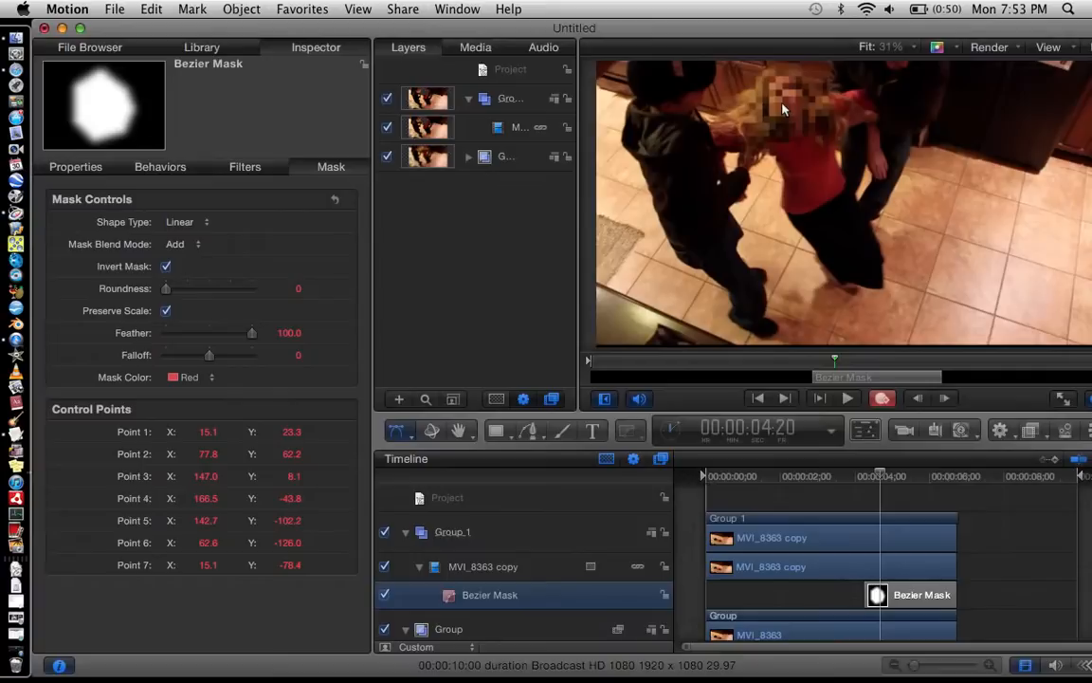
drag(781, 109, 805, 110)
Step: Keep recording the mask's position over the woman's moving head through 00:00:05:07
key(Right)
key(Right)
key(Right)
key(Right)
key(Right)
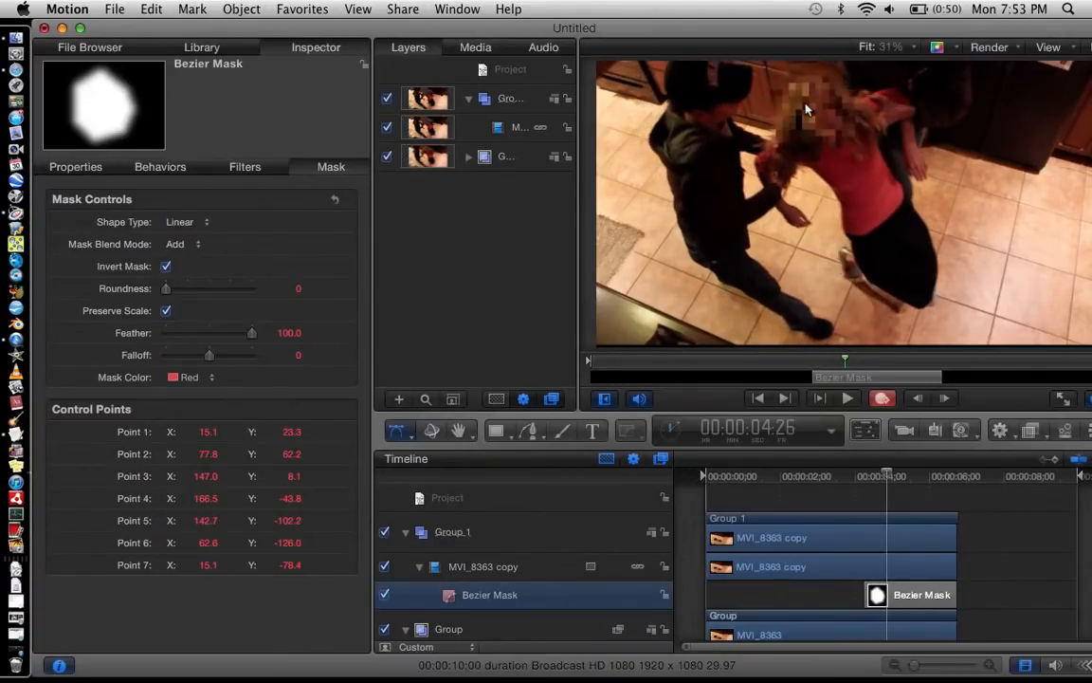
drag(805, 110, 847, 136)
key(Right)
key(Right)
key(Right)
key(Right)
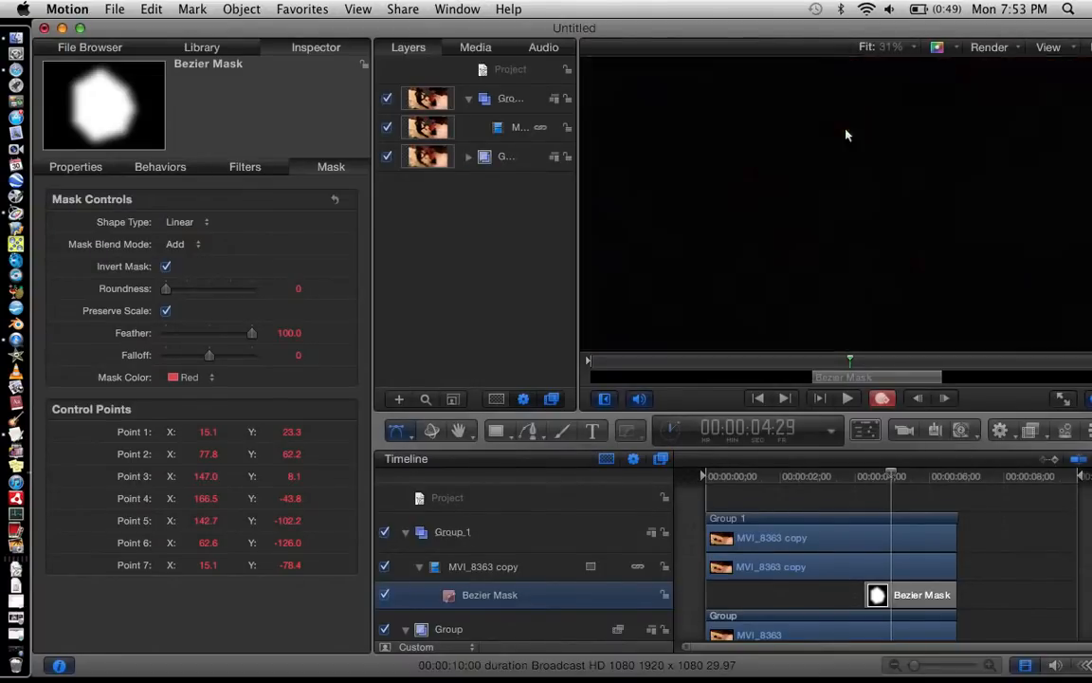
drag(847, 136, 1000, 161)
key(Right)
key(Right)
key(Right)
key(Right)
key(Right)
key(Right)
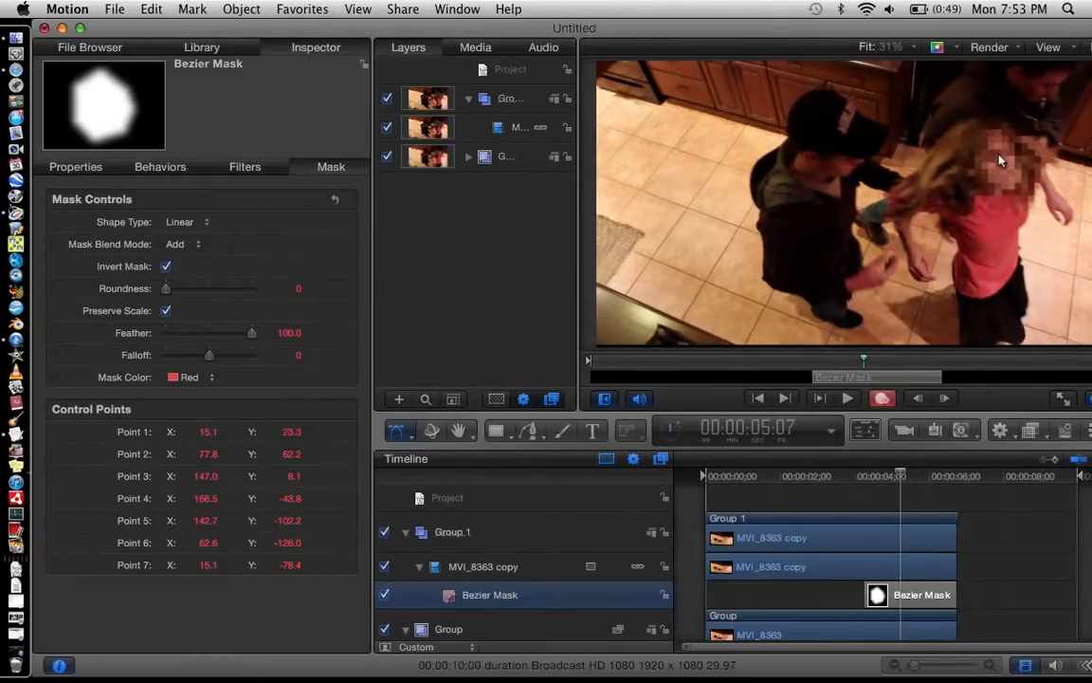
Step: Reposition the mask over the woman's face at 00:00:05:08 and advance to 00:00:05:11
key(Right)
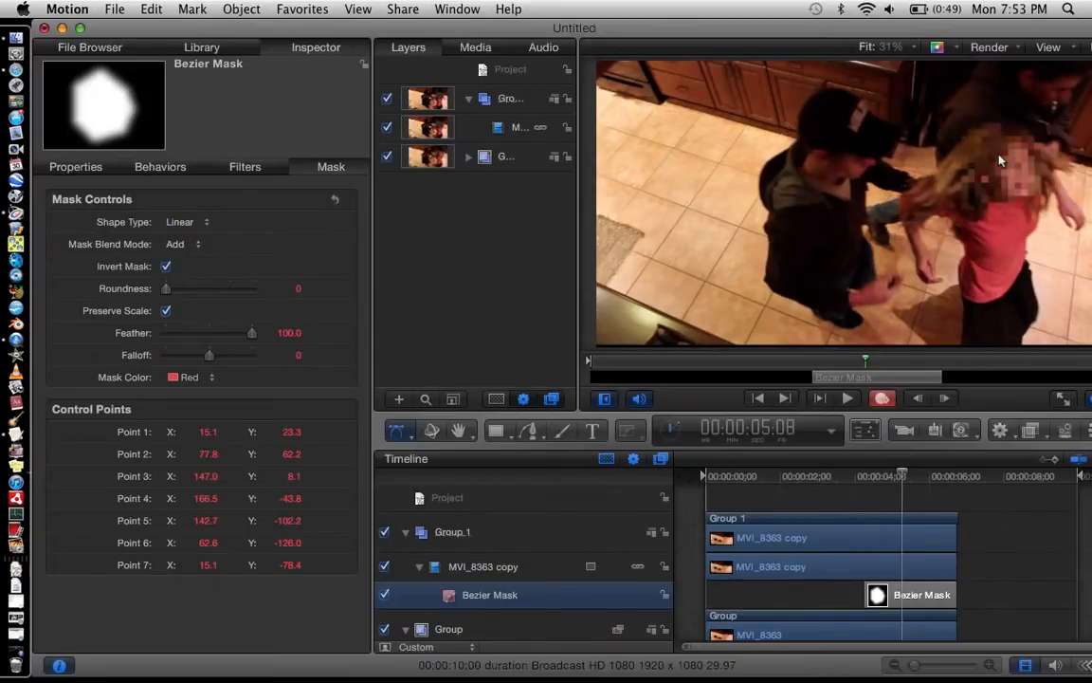
drag(1001, 161, 1060, 186)
key(Right)
key(Right)
key(Right)
Step: Keyframe the mask to follow the woman's head toward the frame edge from 00:00:05:11 to 00:00:05:16
scroll(1061, 186, right, 3)
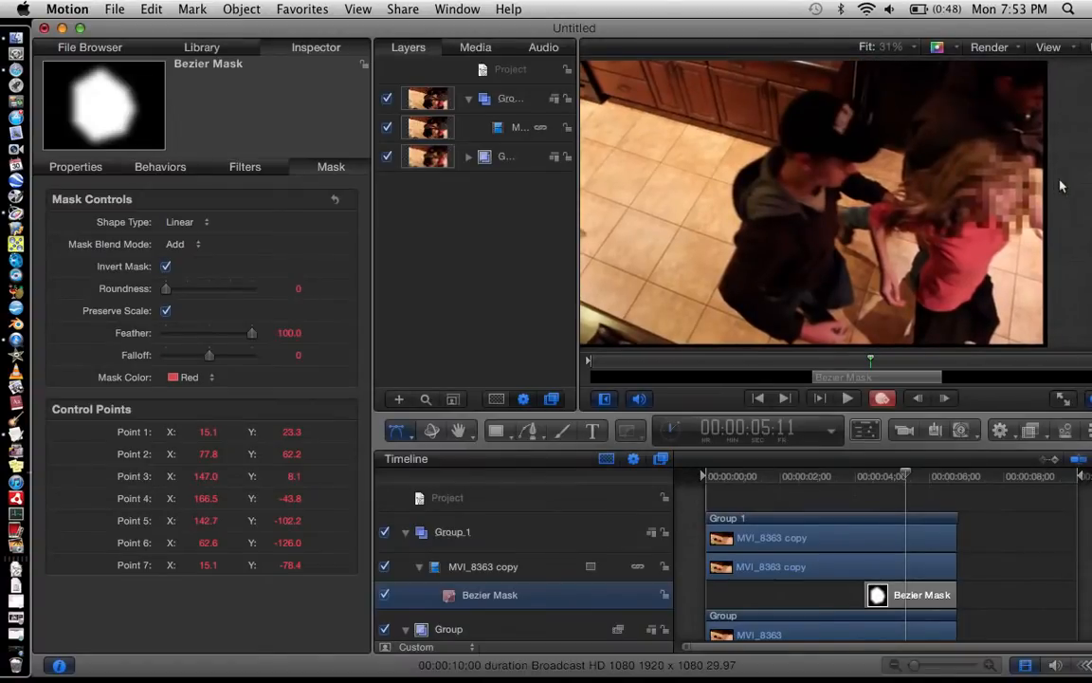
key(Right)
key(Right)
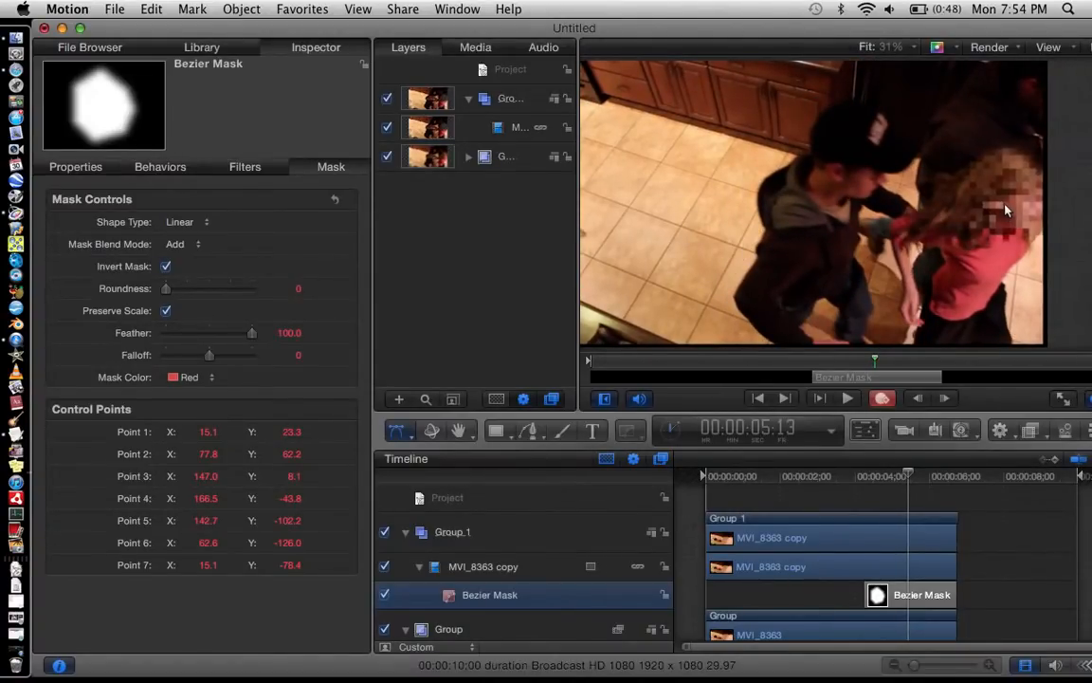
key(Right)
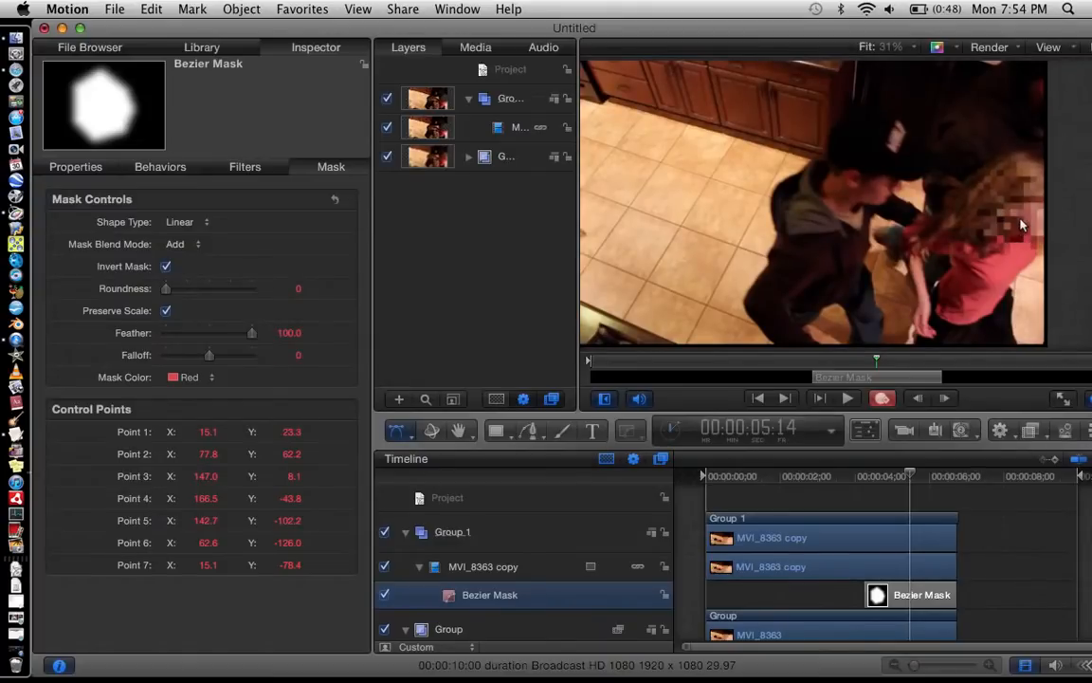
key(Right)
key(Right)
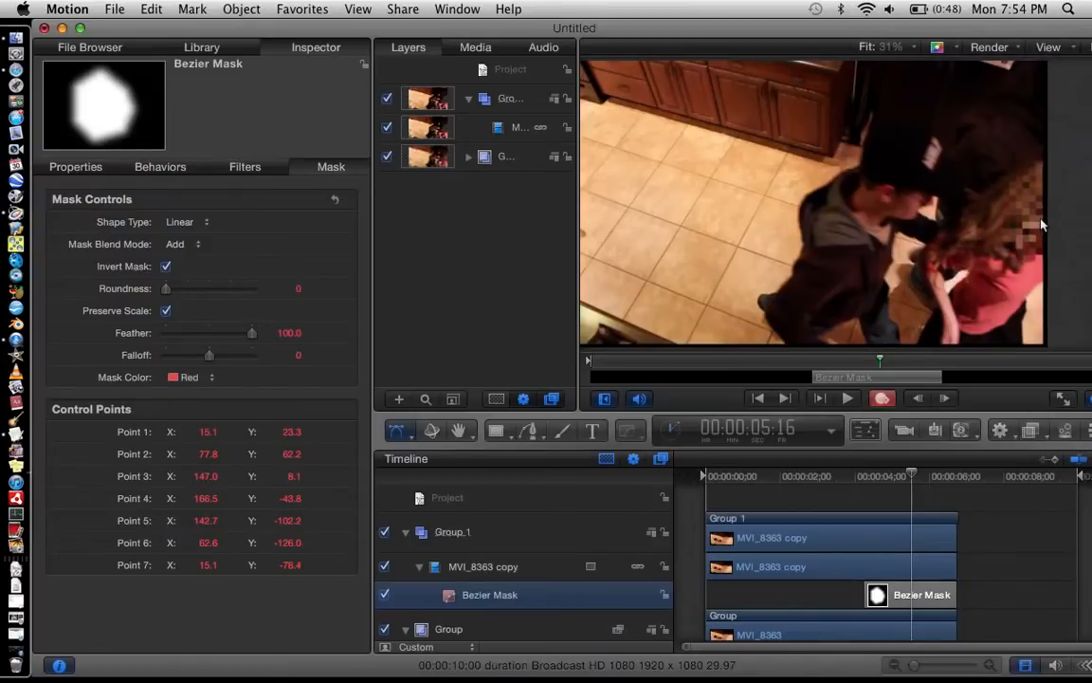
Step: Adjust the mask over the woman's lowered head frame by frame up to 00:00:05:19
key(Right)
mouse_move(1041, 221)
mouse_down()
mouse_move(1058, 236)
mouse_move(1032, 232)
mouse_up()
key(Right)
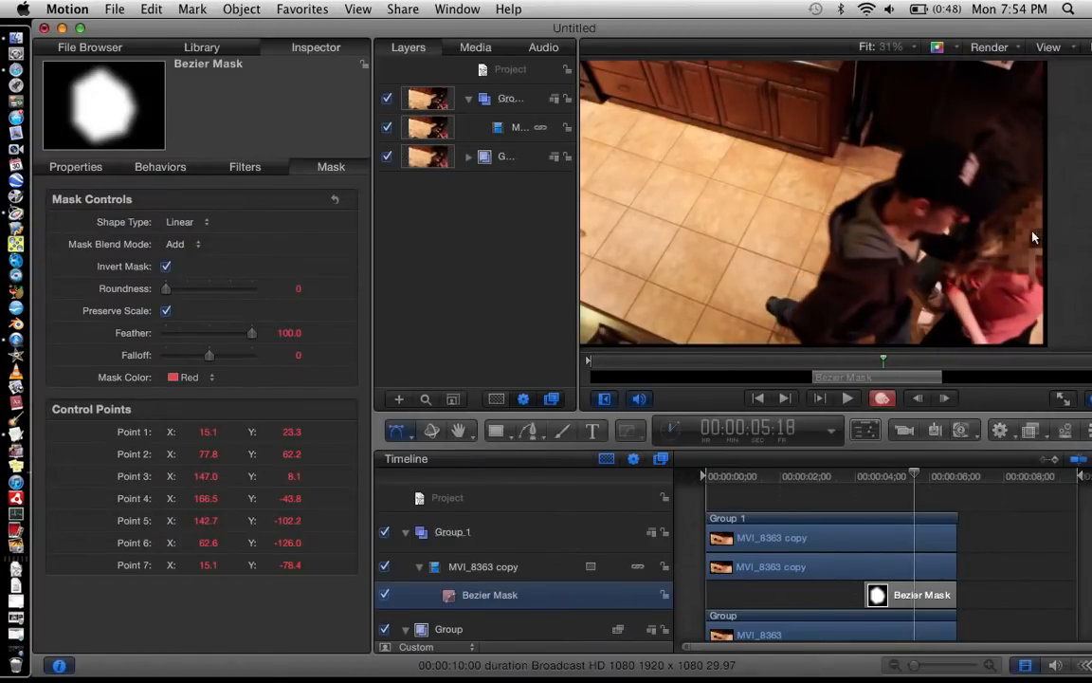
key(Right)
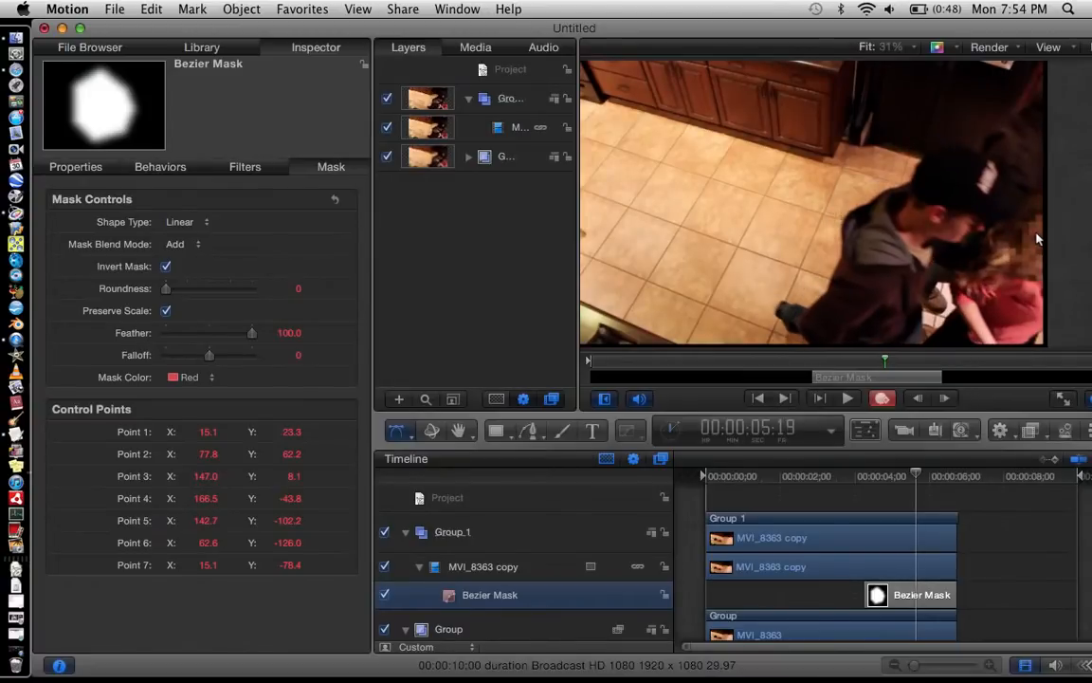
drag(1036, 234, 1048, 239)
Step: Shift the mask with the woman's head as she leaves the frame, and advance to 00:00:05:25
key(Right)
key(Right)
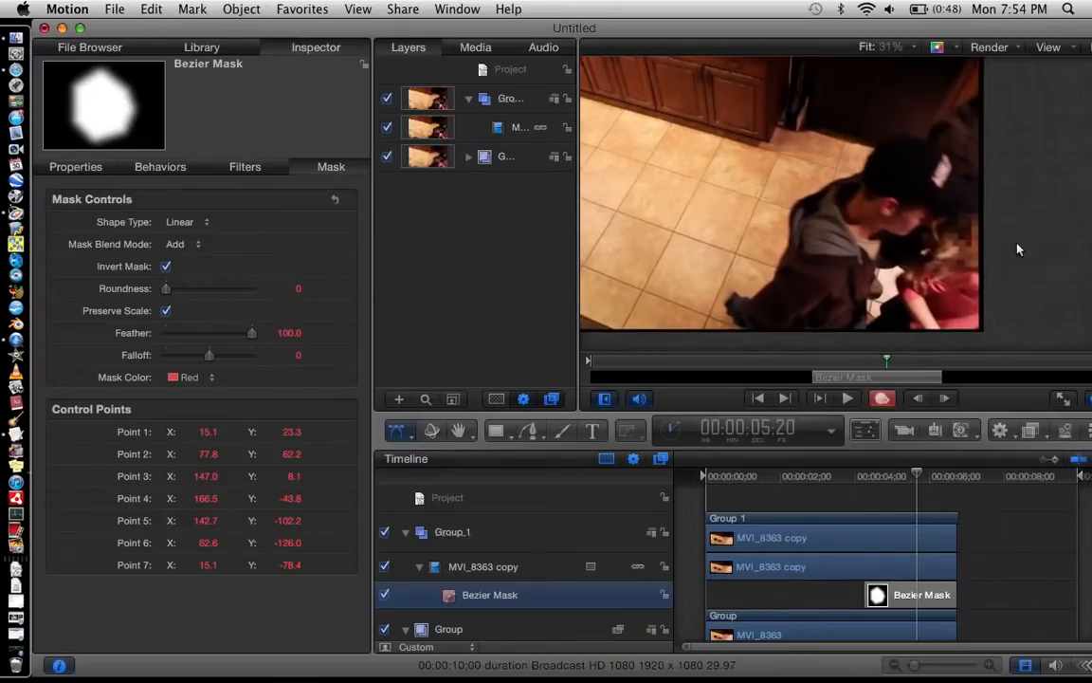
drag(974, 259, 983, 268)
key(Right)
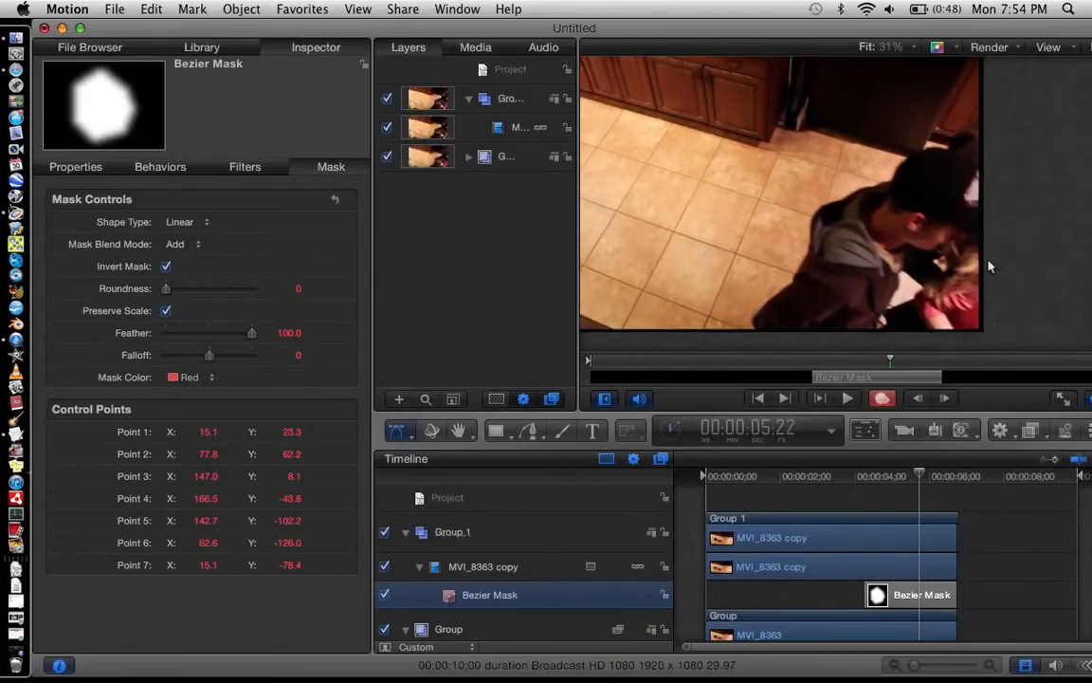
key(Right)
key(Right)
key(Right)
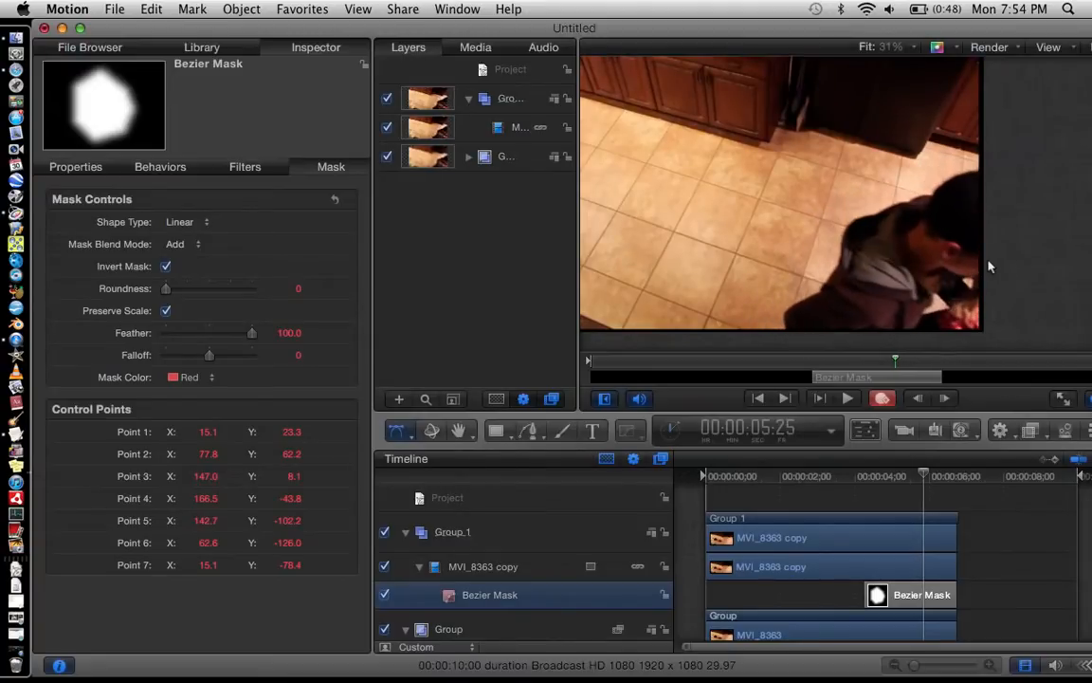
Step: Deselect the mask and step back through the clip to 00:00:04:00 to check how the pixellation follows the woman's head
click(945, 502)
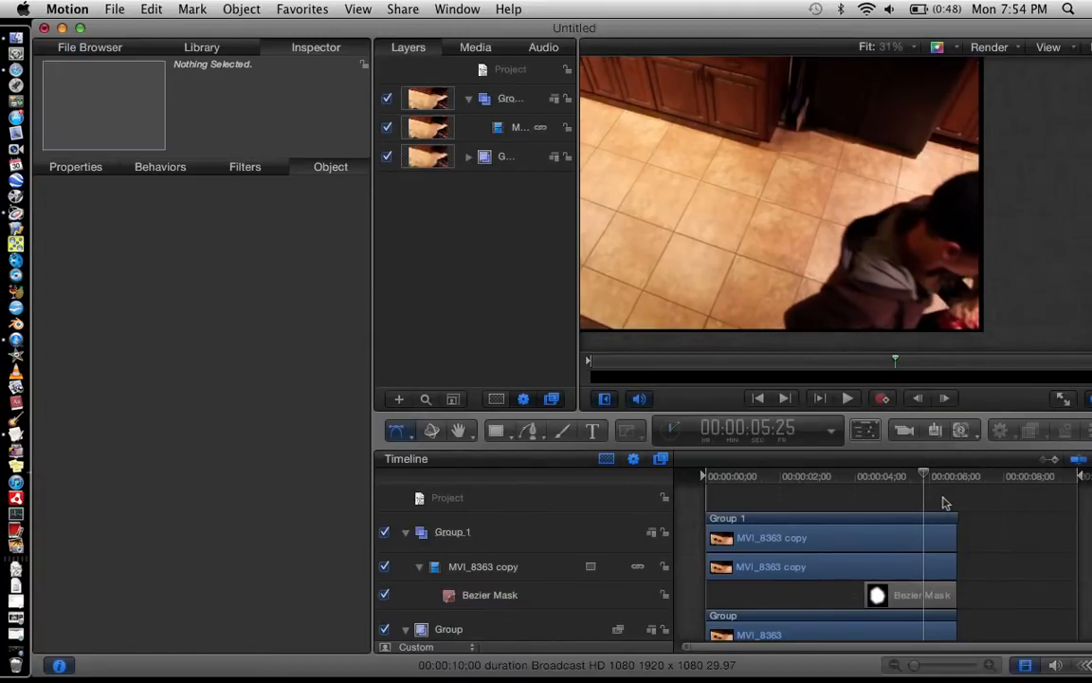
key(Left)
key(Left)
key(Left)
key(Left)
key(Left)
key(Left)
key(Left)
key(Left)
key(Left)
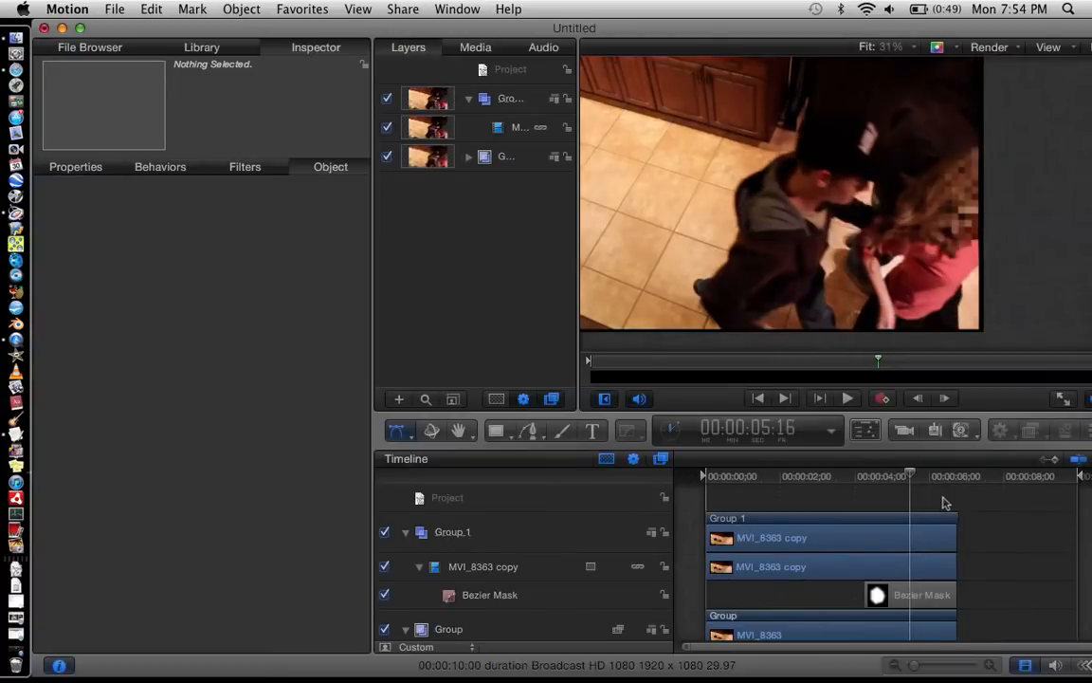
key(Left)
key(Left)
key(Left)
key(Left)
key(Left)
key(Left)
key(Left)
key(Left)
key(Left)
key(Left)
key(Left)
key(Left)
key(Left)
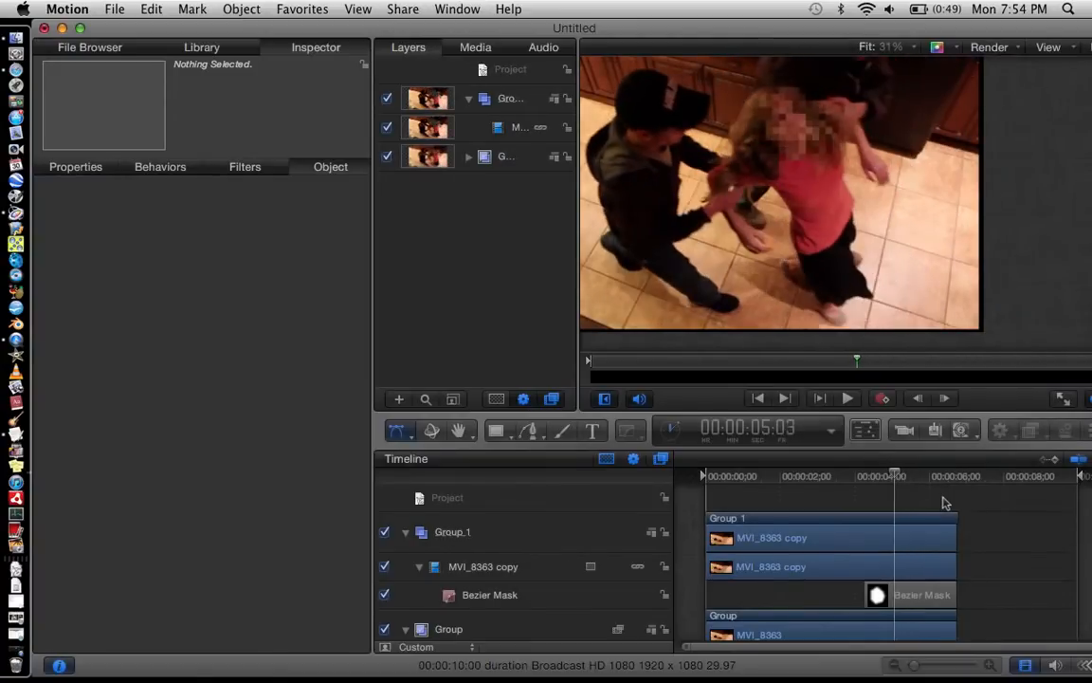
key(Left)
key(Left)
key(Left)
key(Left)
key(Left)
key(Left)
key(Left)
key(Left)
key(Left)
key(Left)
key(Left)
key(Left)
key(Left)
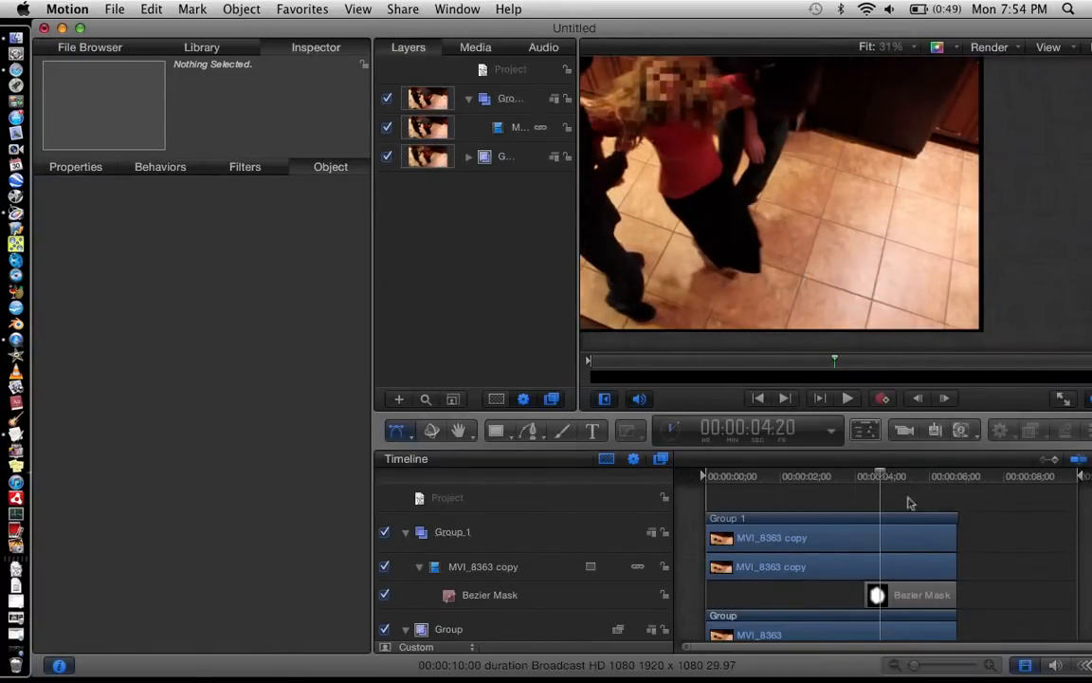
scroll(700, 124, left, 5)
scroll(699, 124, up, 2)
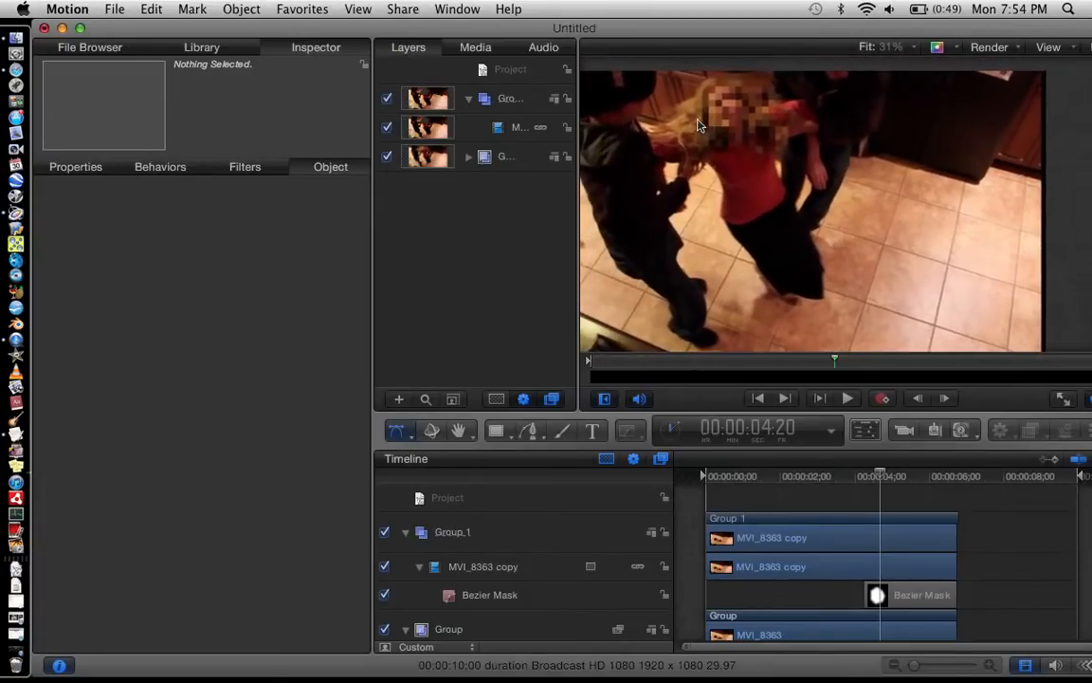
key(Left)
key(Left)
key(Left)
key(Left)
key(Left)
key(Left)
key(Left)
key(Left)
key(Left)
key(Left)
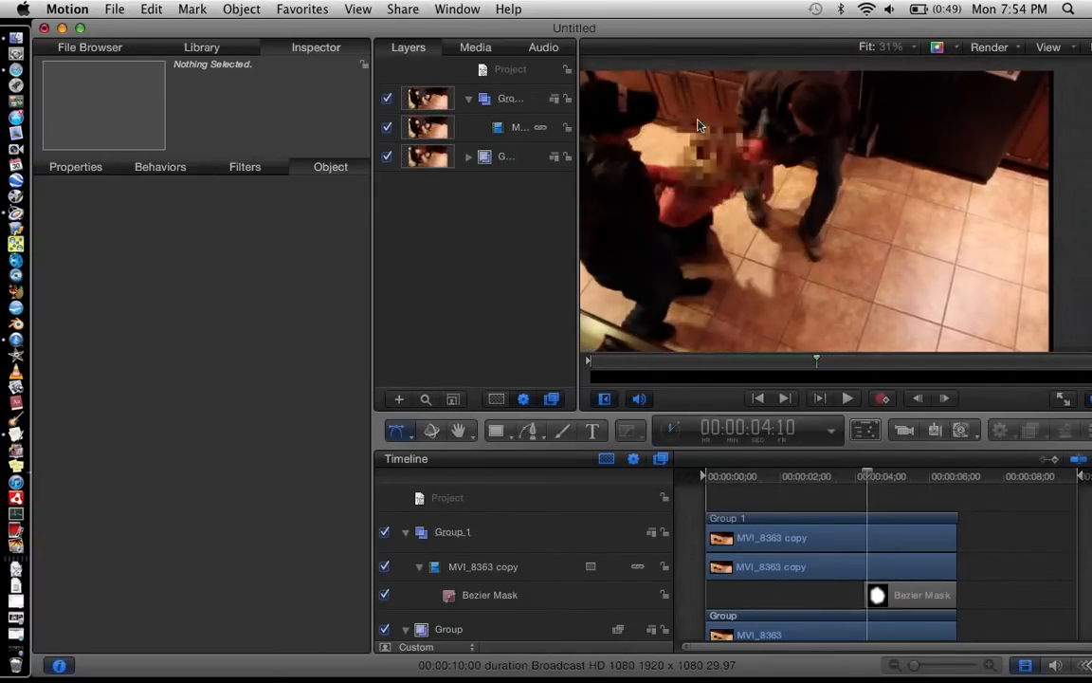
key(Left)
key(Left)
key(Left)
key(Left)
key(Left)
key(Left)
key(Left)
key(Left)
key(Left)
key(Left)
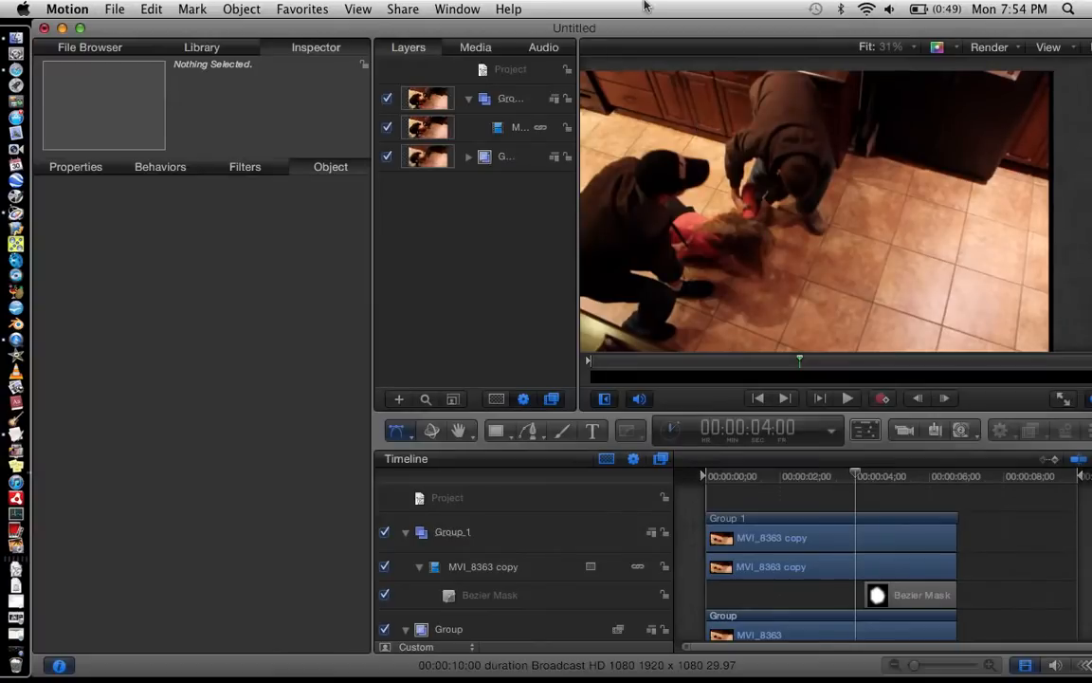
scroll(792, 240, left, 3)
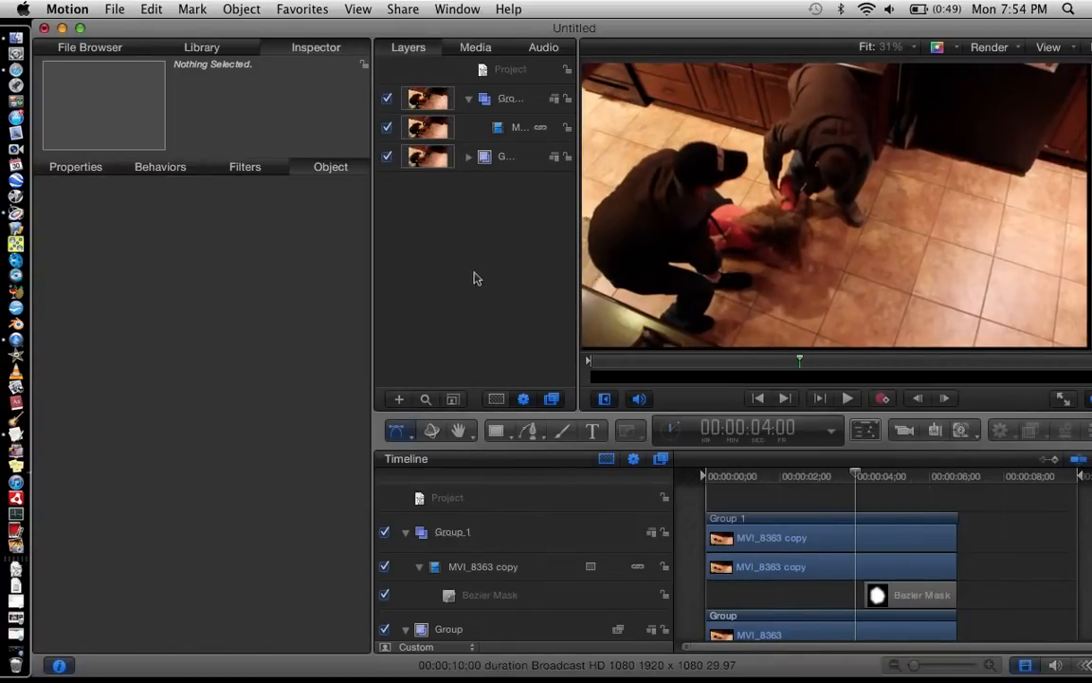
Step: Set the canvas zoom to 25% and select the MVI_8363 copy clip in Group 1
click(469, 99)
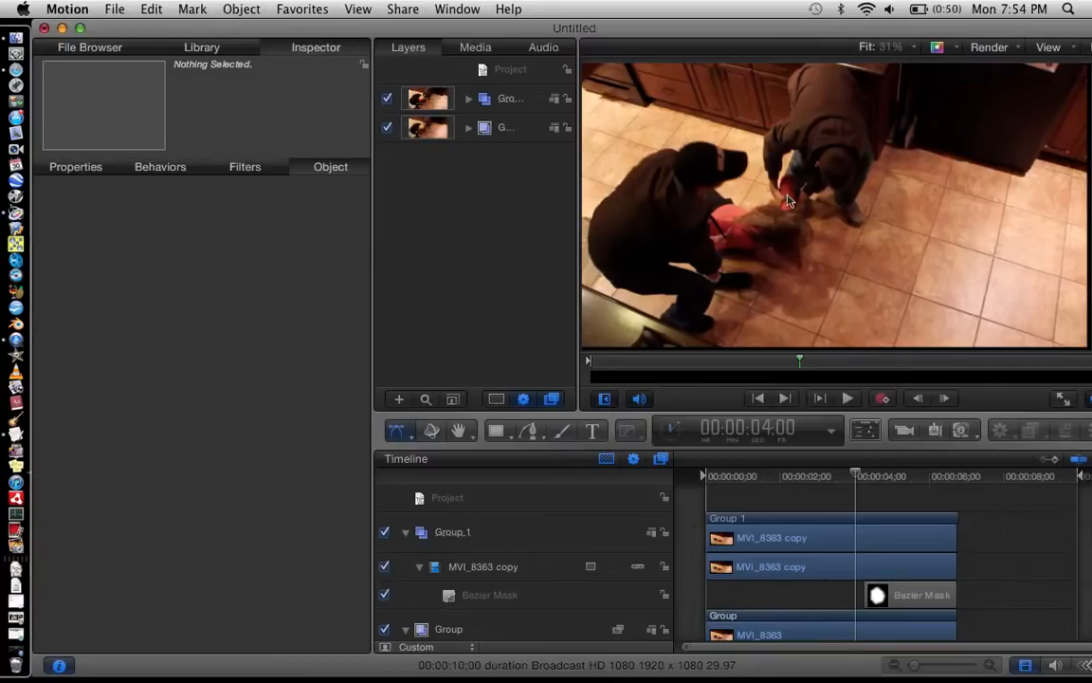
scroll(788, 197, left, 1)
click(894, 47)
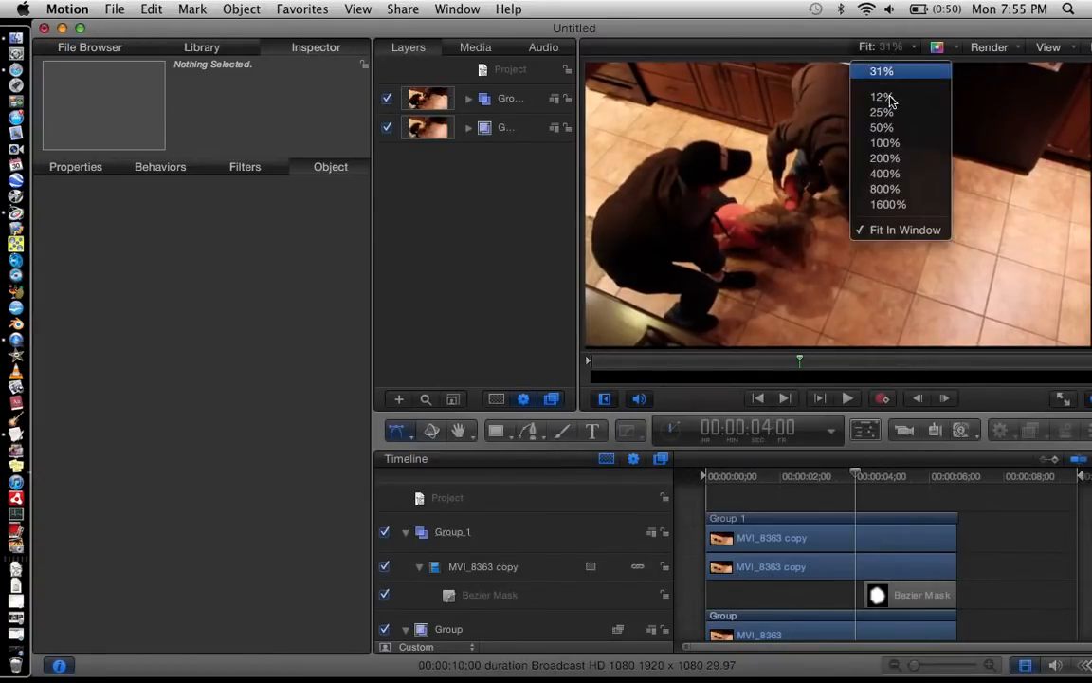
click(885, 110)
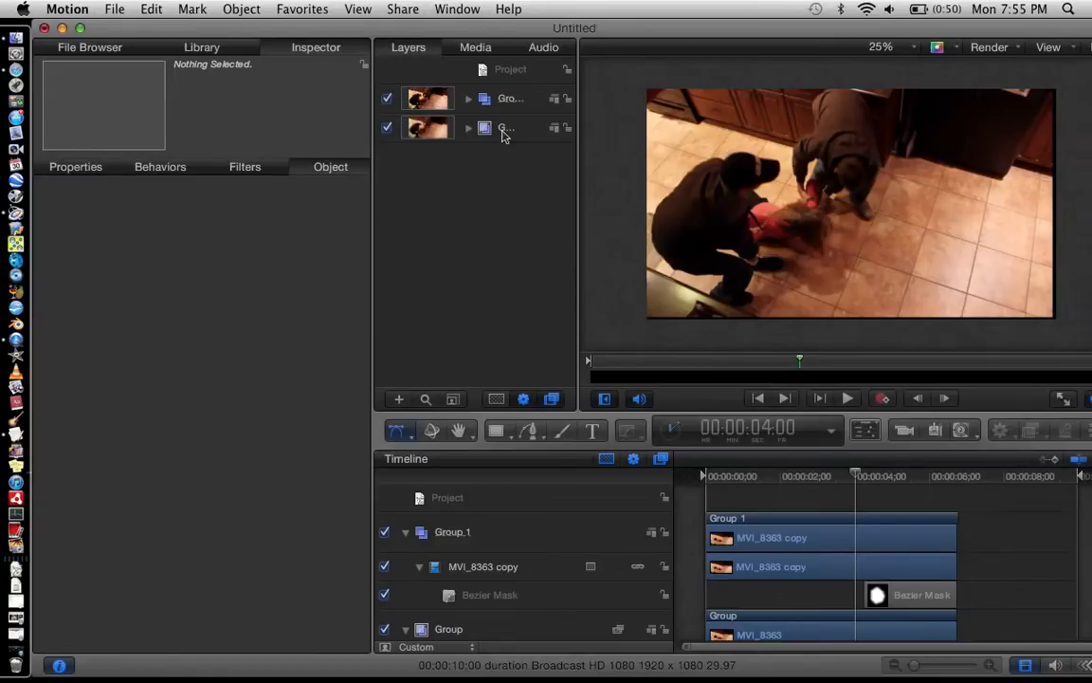
click(1021, 306)
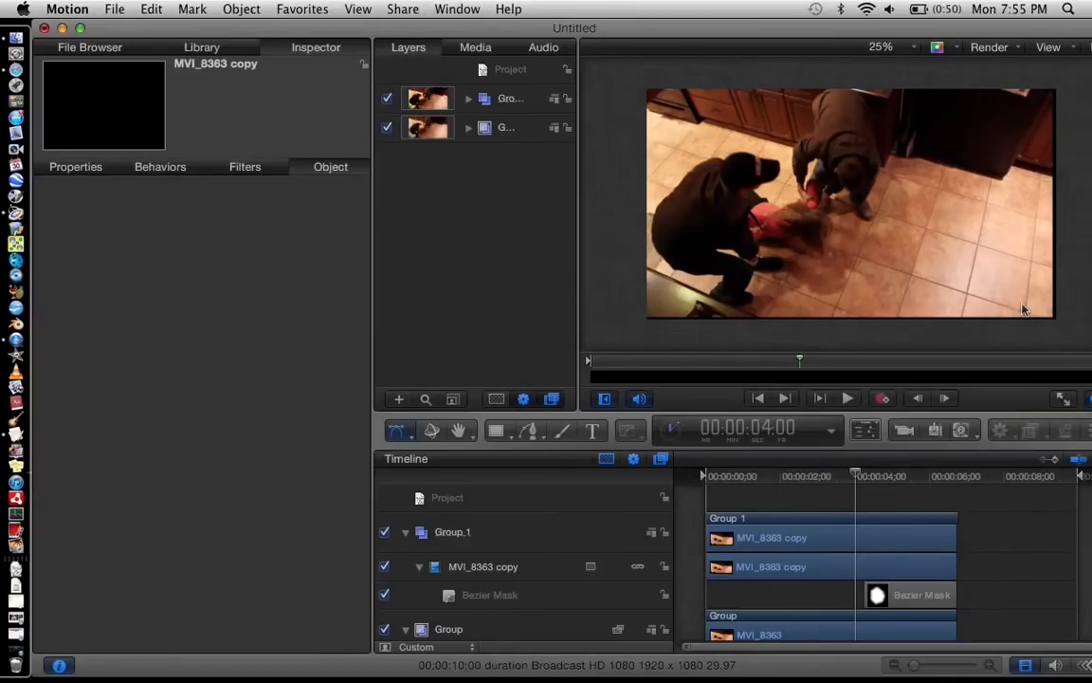
click(1040, 298)
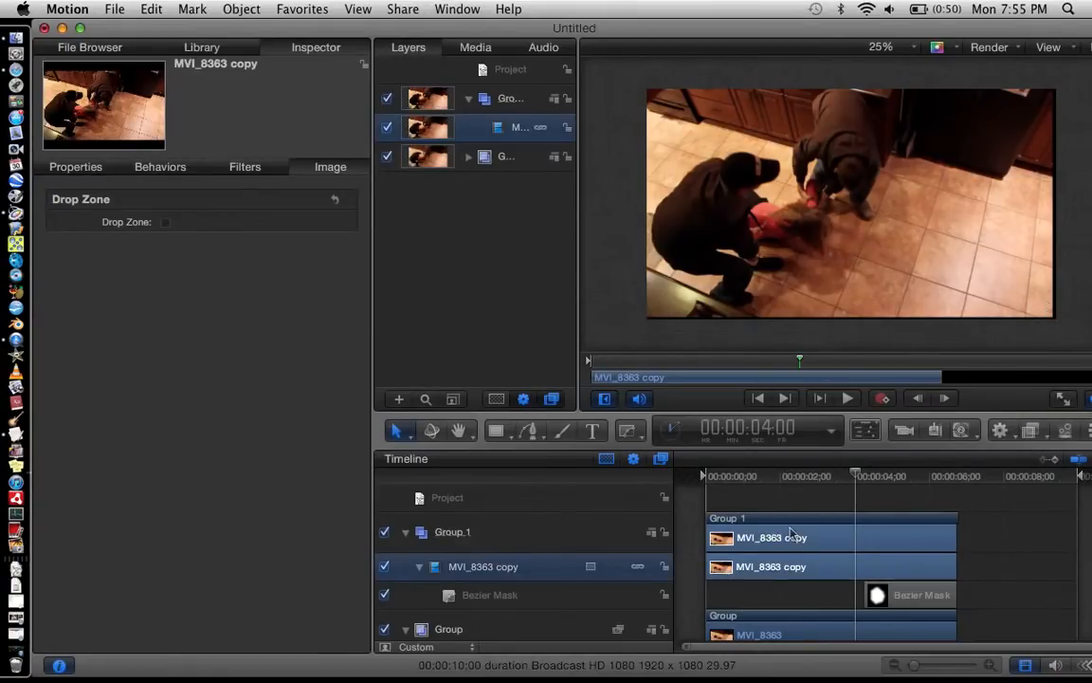
click(814, 192)
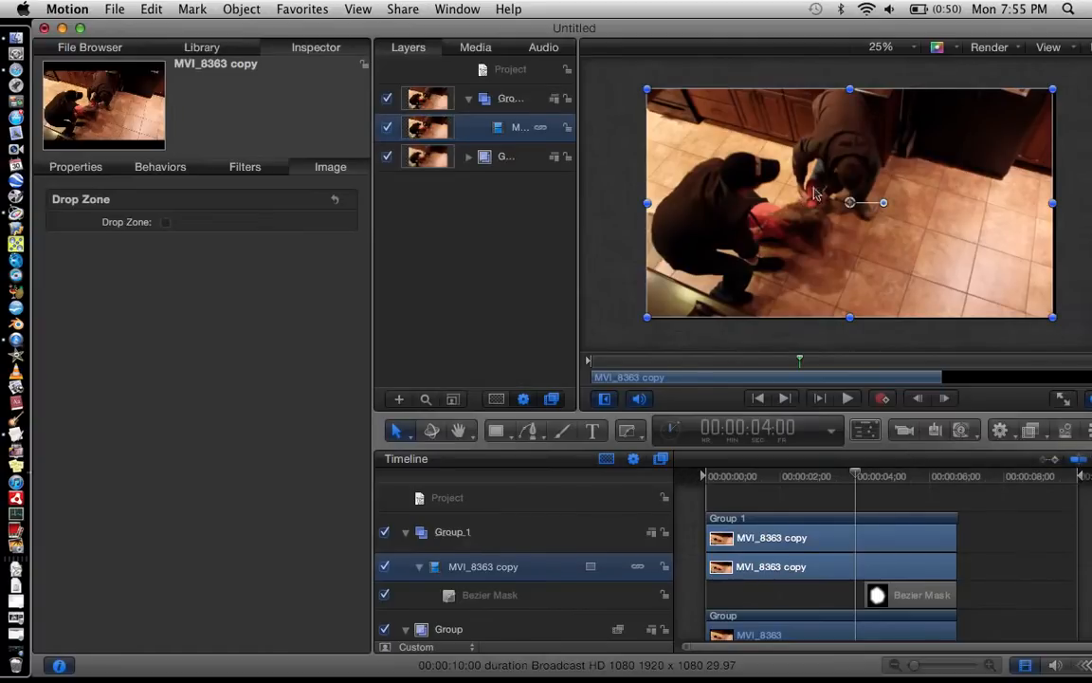
Step: Enlarge the MVI_8363 copy clip slightly at its lower corner, and combine Group 1 and the pixellated Group into one parent group
drag(1054, 318, 1058, 320)
click(1017, 349)
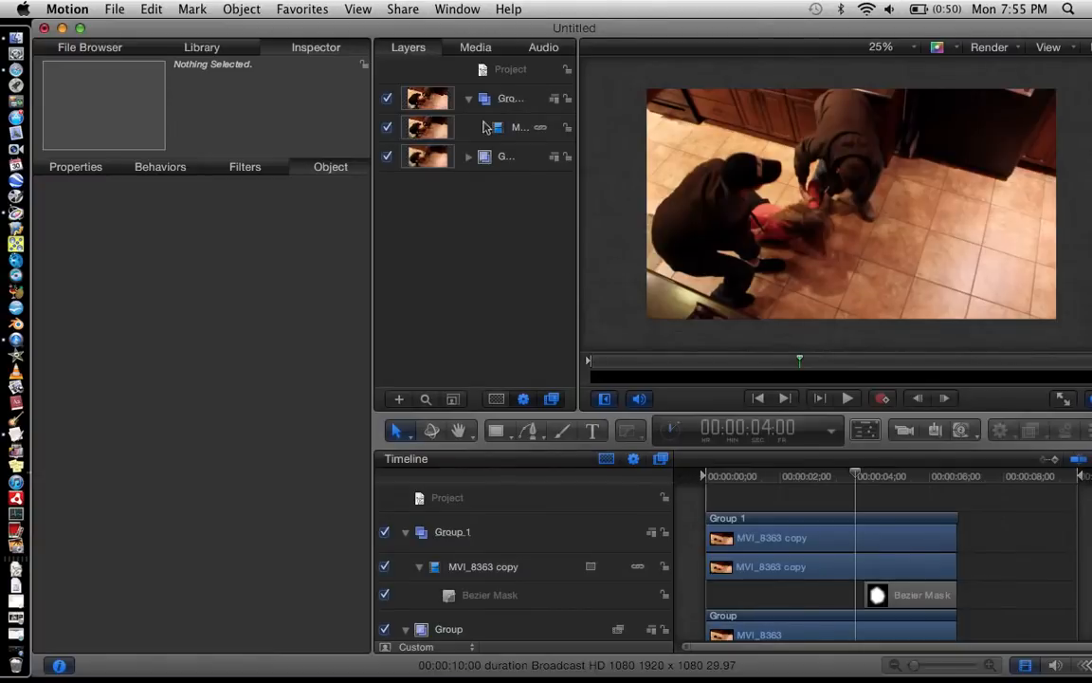
click(470, 100)
click(507, 130)
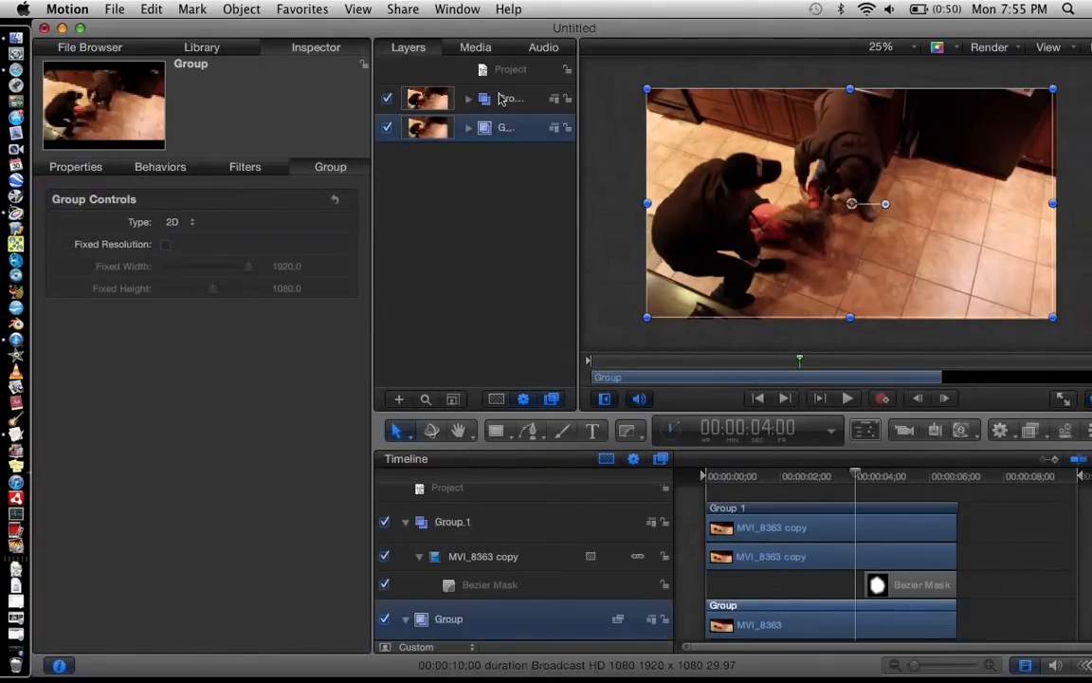
shift+click(500, 101)
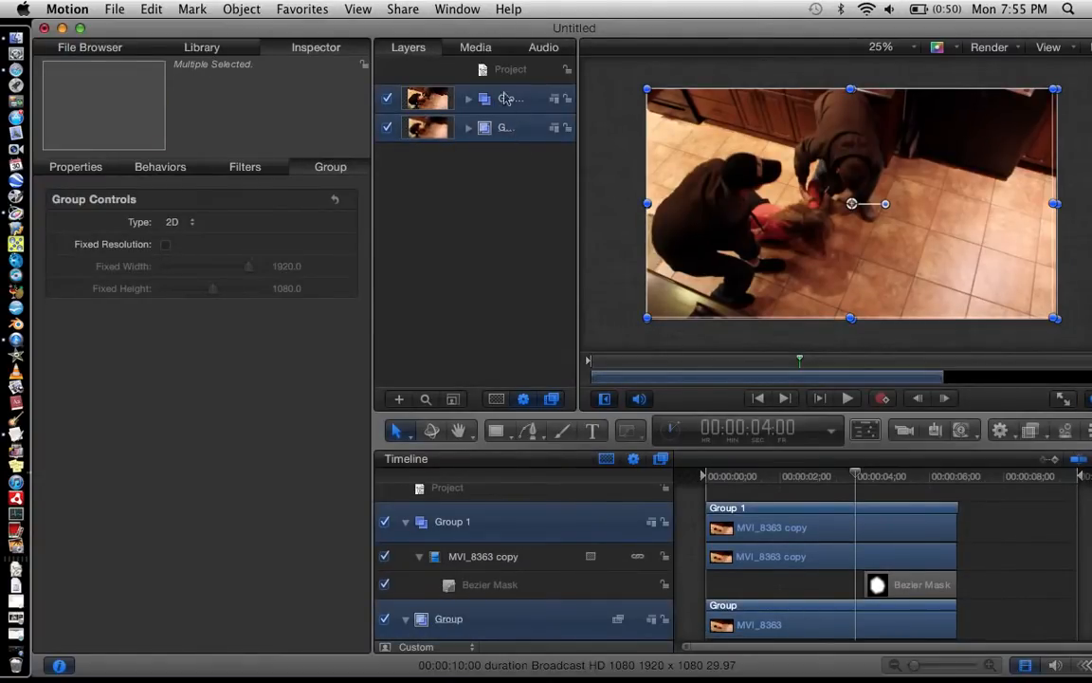
right_click(496, 119)
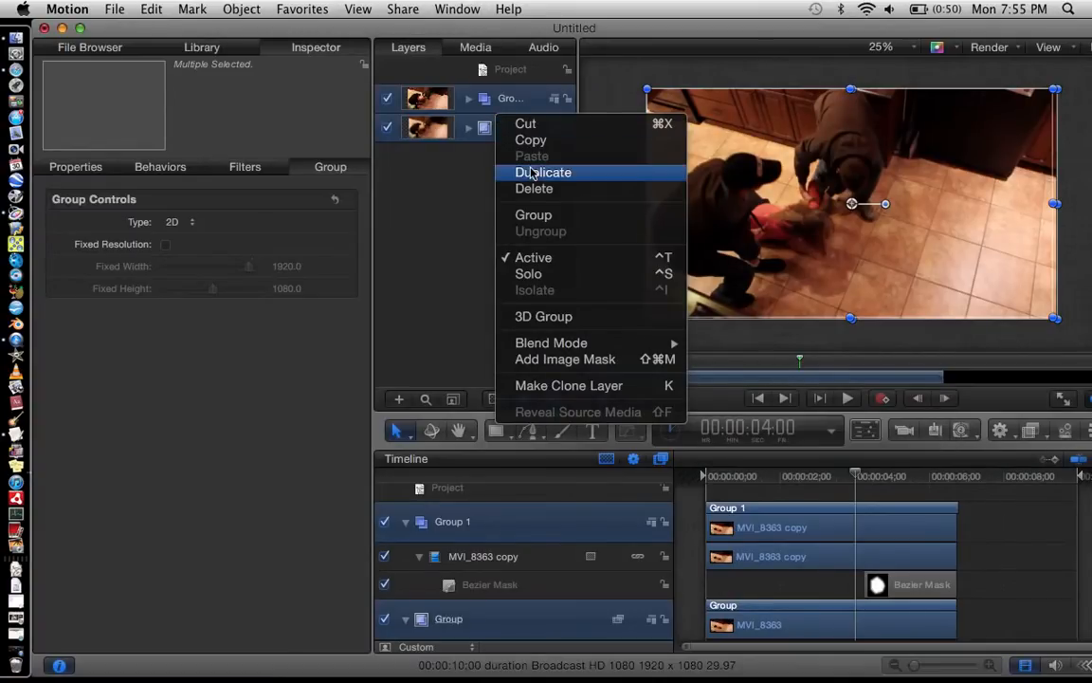
click(534, 215)
click(470, 100)
click(504, 189)
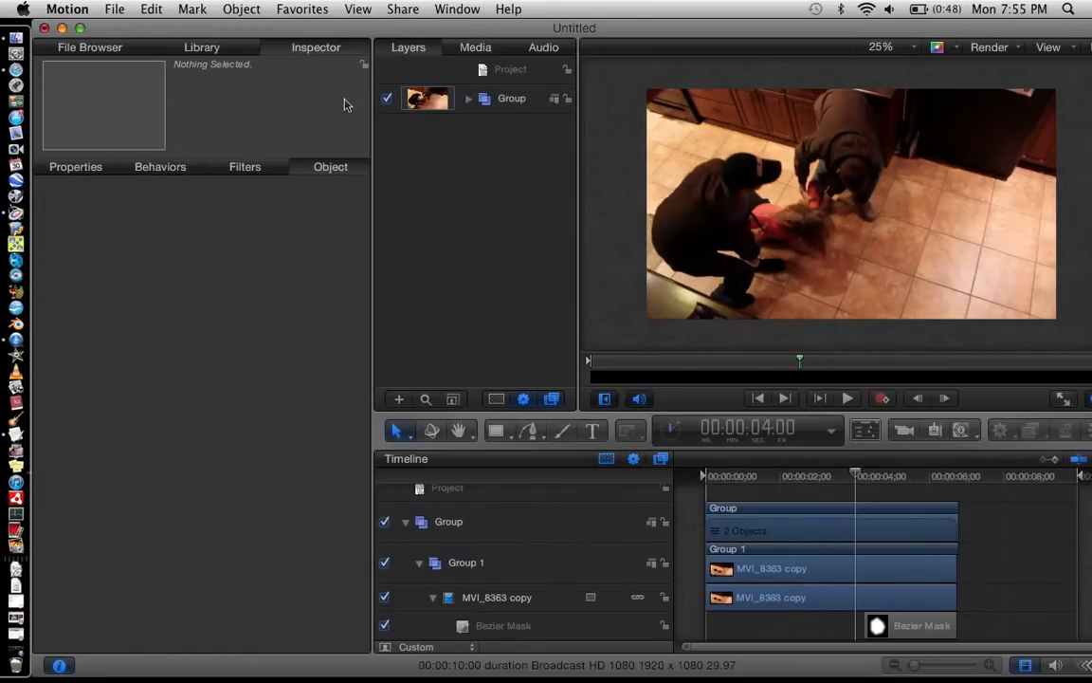
Step: Clear the library's filter search and apply the Bad TV filter to the MVI_8363 copy clip in Group 1
click(212, 49)
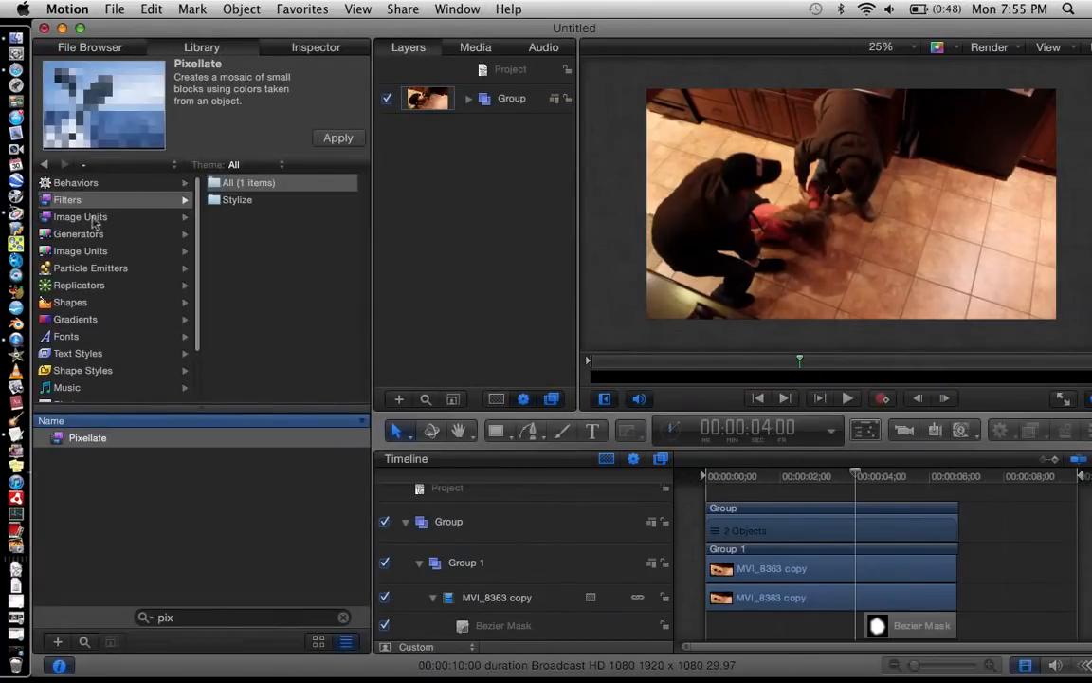
click(343, 617)
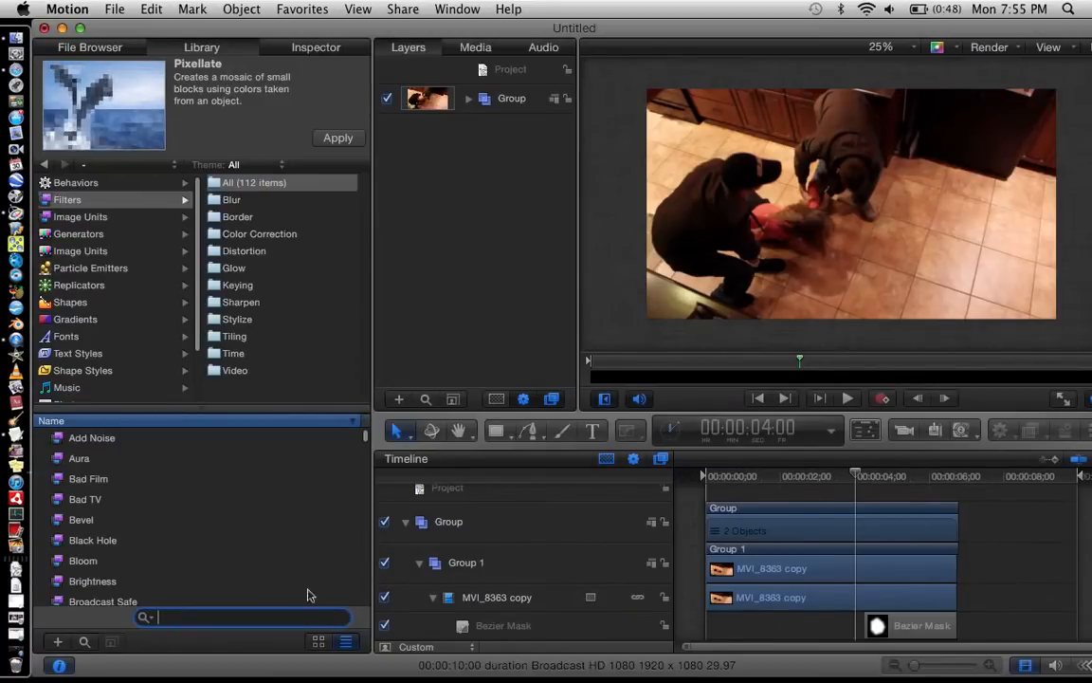
click(114, 480)
key(Down)
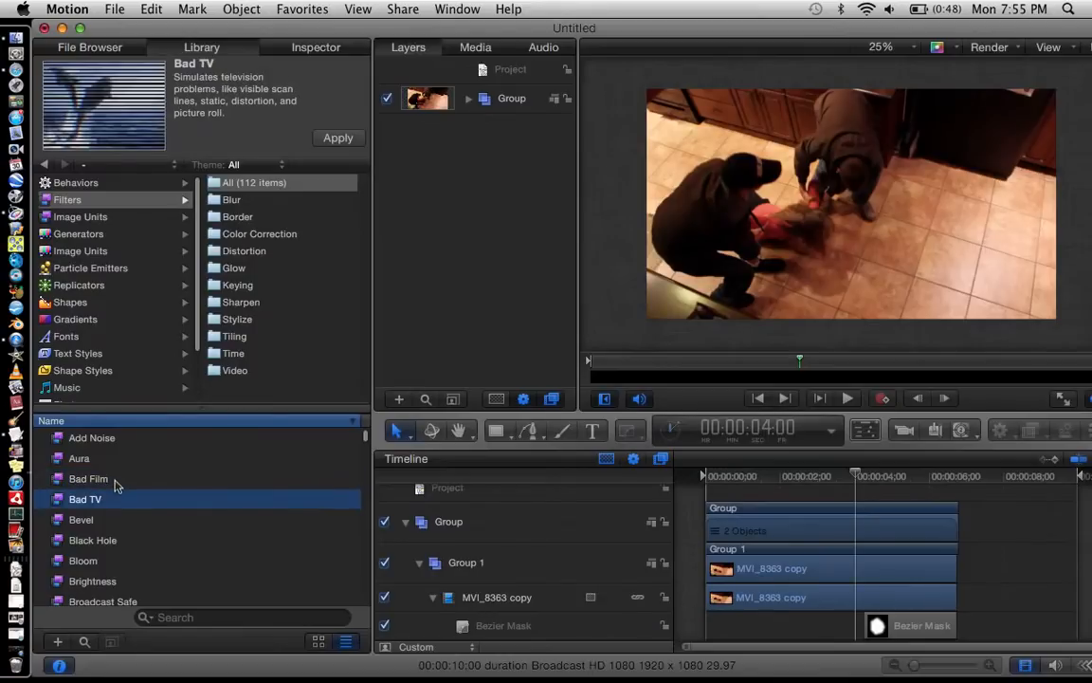
key(Down)
key(Up)
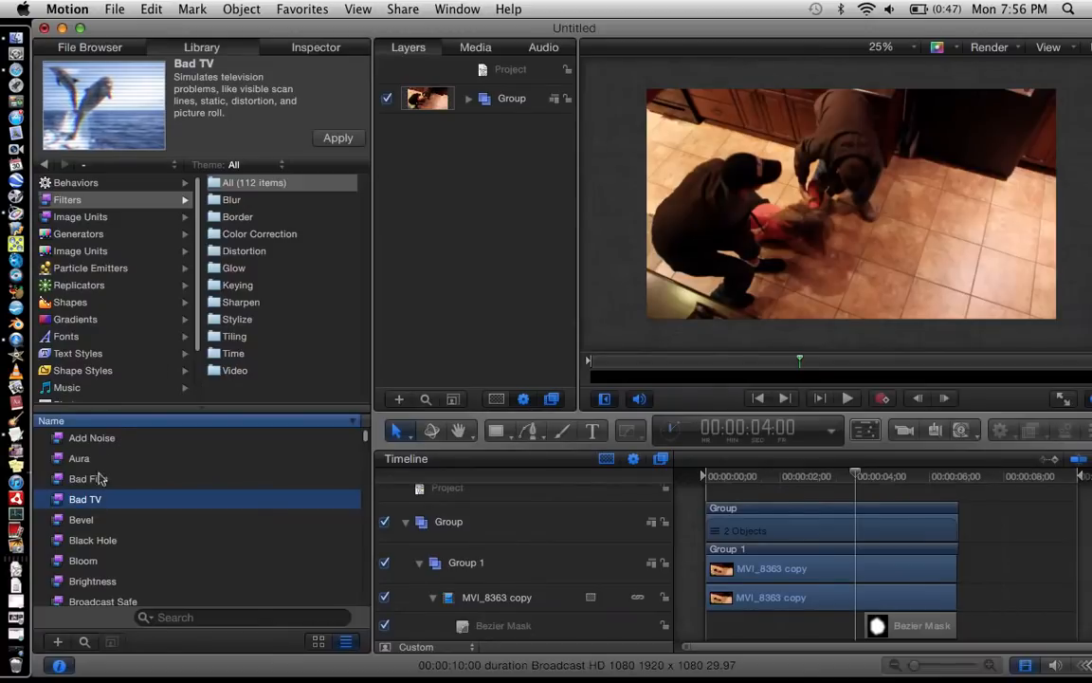
drag(82, 499, 744, 216)
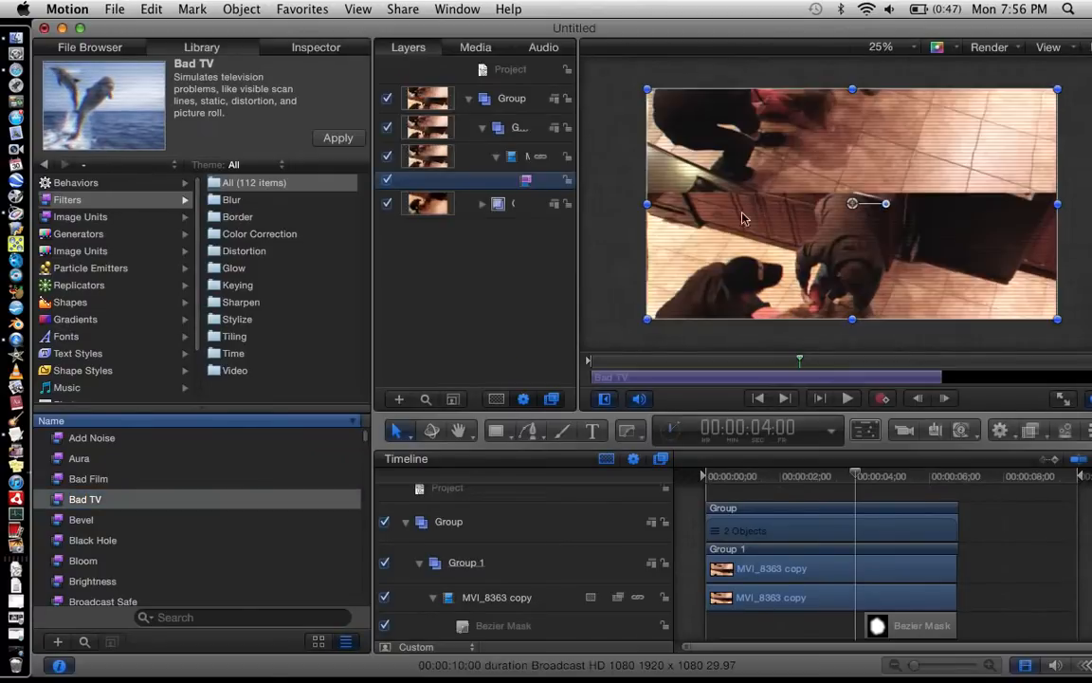
Step: Set the Roll of the MVI_8363 copy clip's Bad TV filter to -92, checking the picture at different frames
click(332, 52)
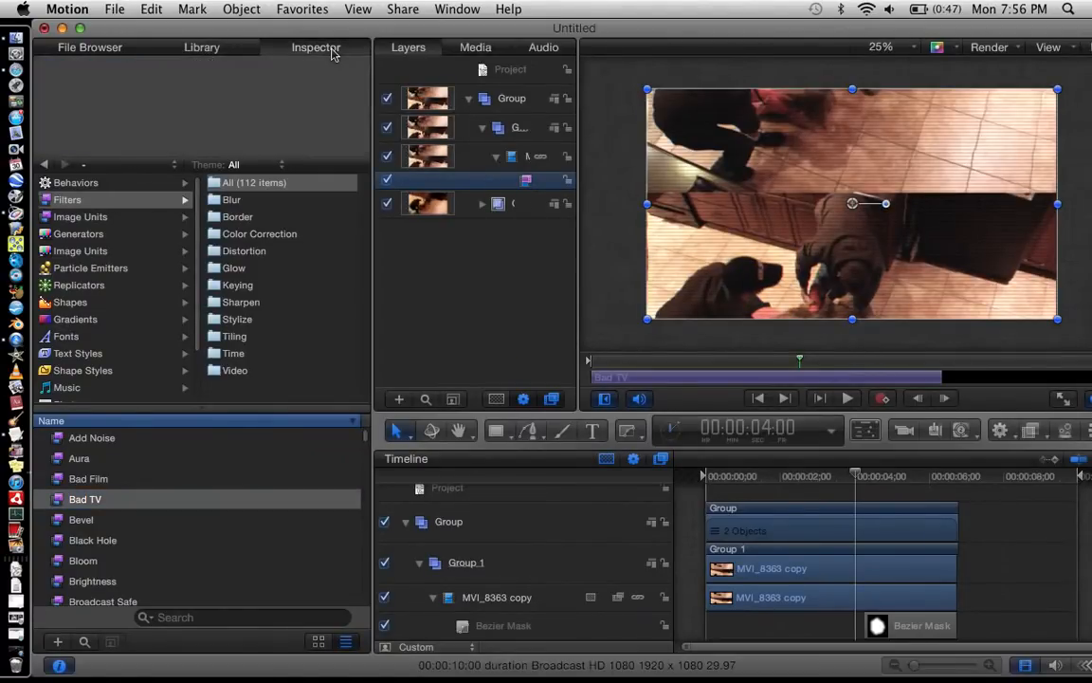
click(727, 474)
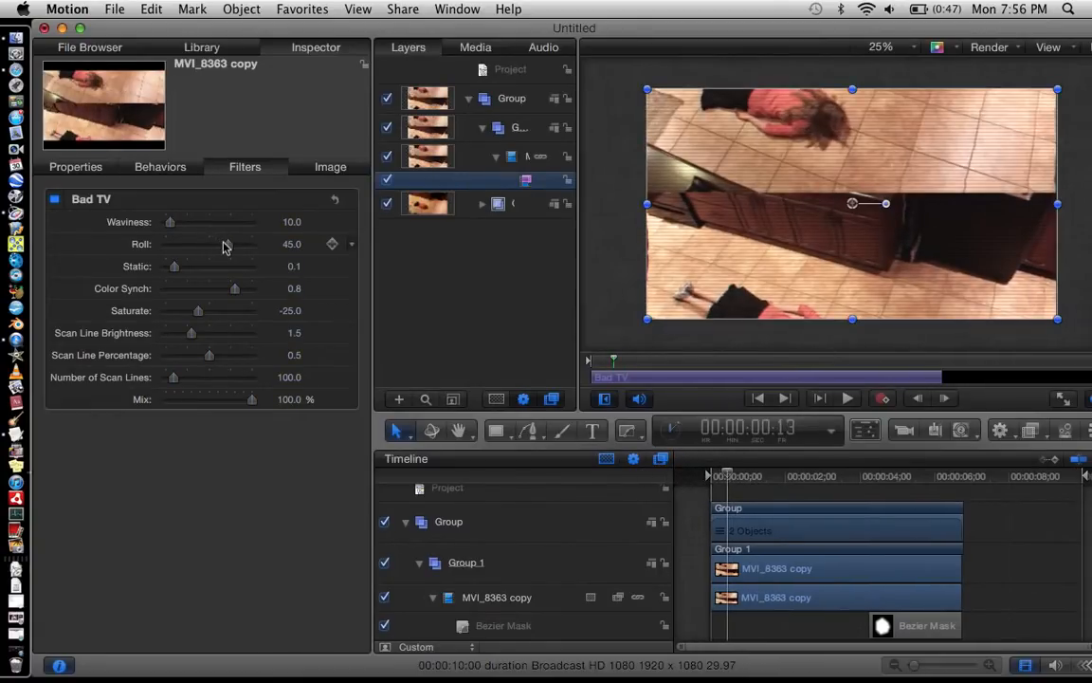
drag(226, 247, 202, 246)
drag(760, 470, 821, 474)
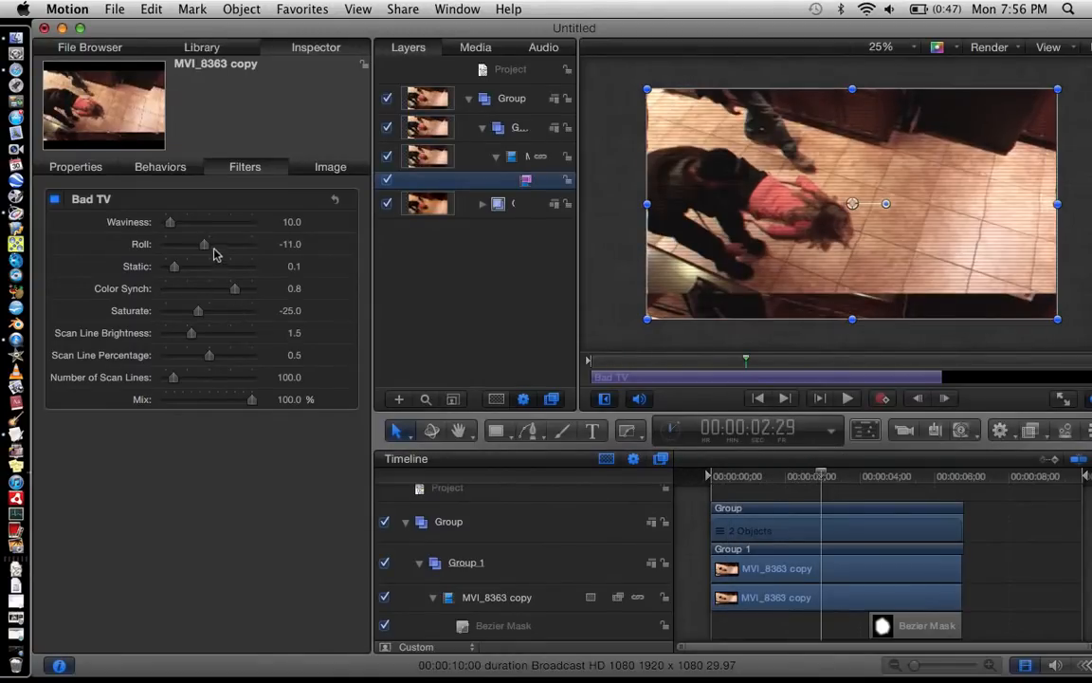
mouse_move(204, 245)
mouse_down()
mouse_move(190, 243)
mouse_move(209, 244)
mouse_up()
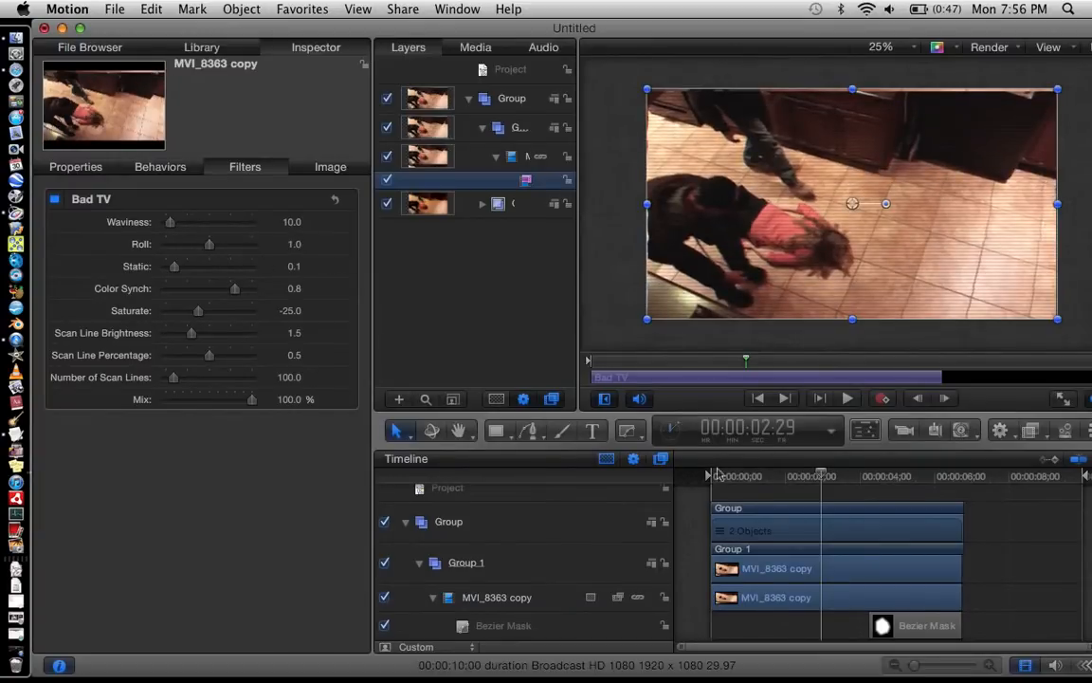
drag(785, 488, 710, 478)
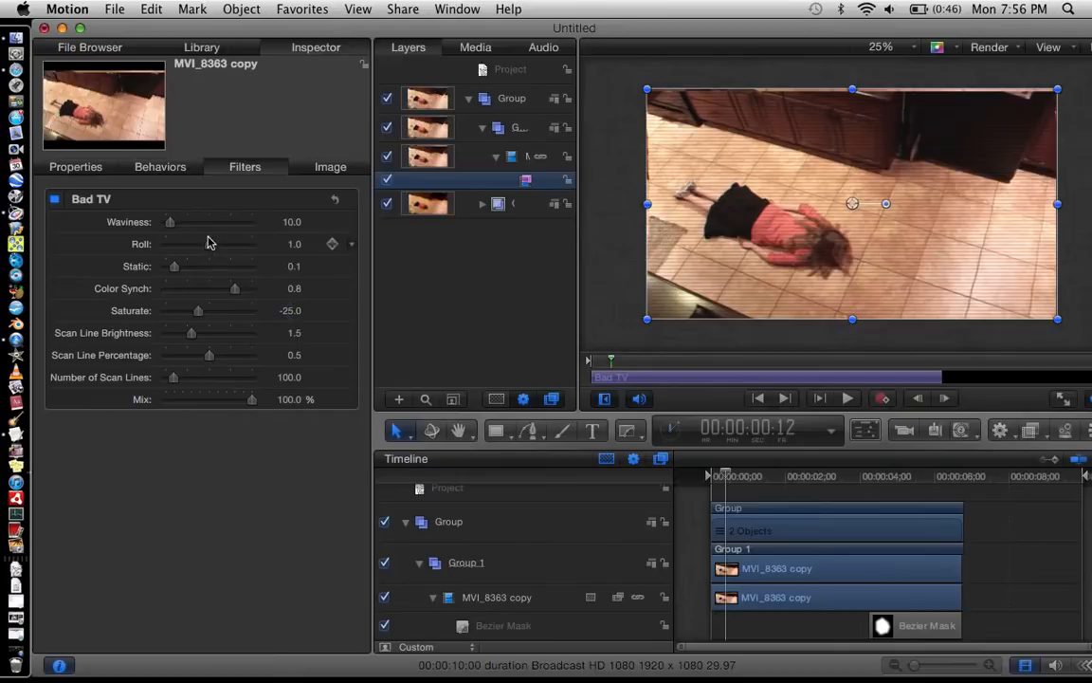
drag(208, 243, 170, 244)
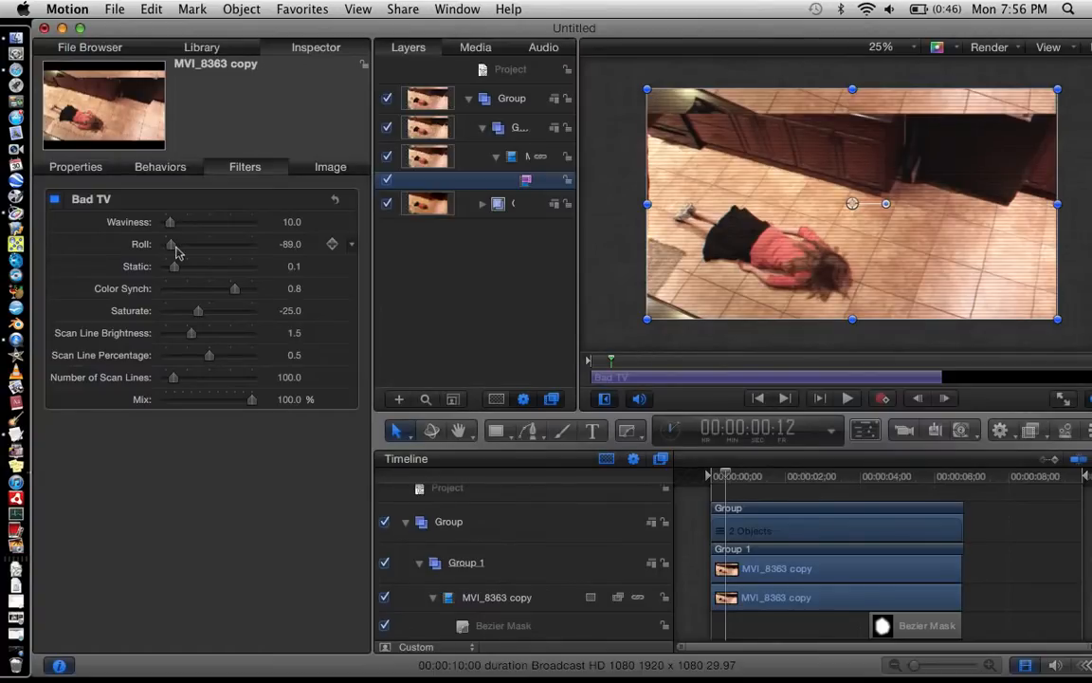
drag(173, 252, 170, 251)
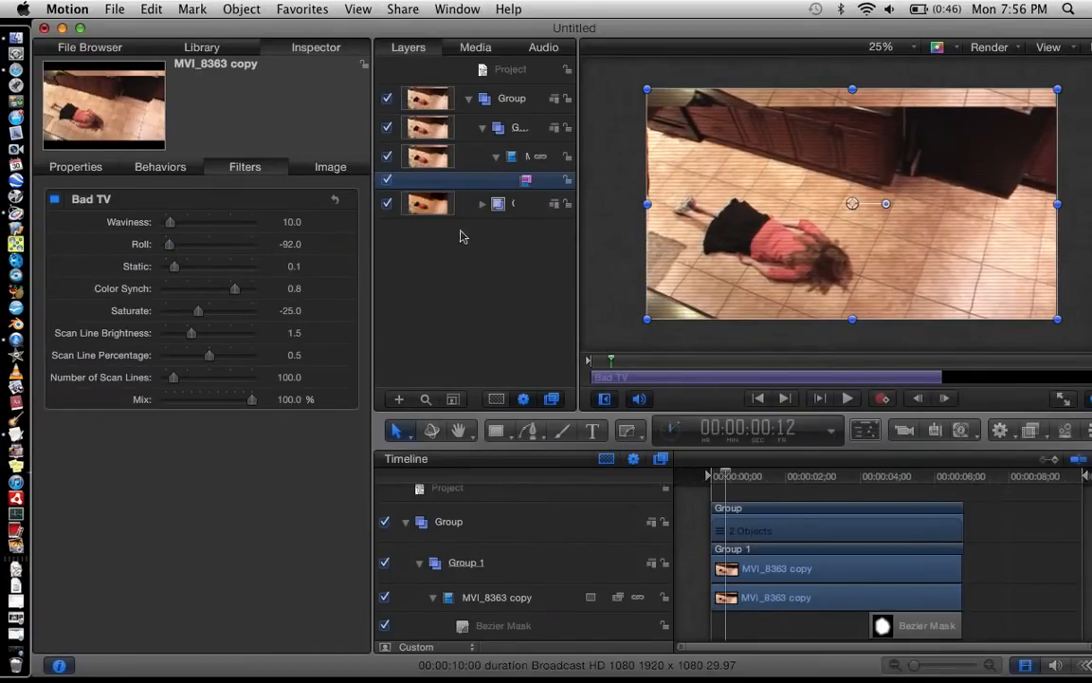
Step: Set the clip's Bad TV Waviness to 32, Saturate to -94 and Static to 0.33, and deselect the filter
drag(172, 223, 181, 228)
drag(197, 313, 167, 311)
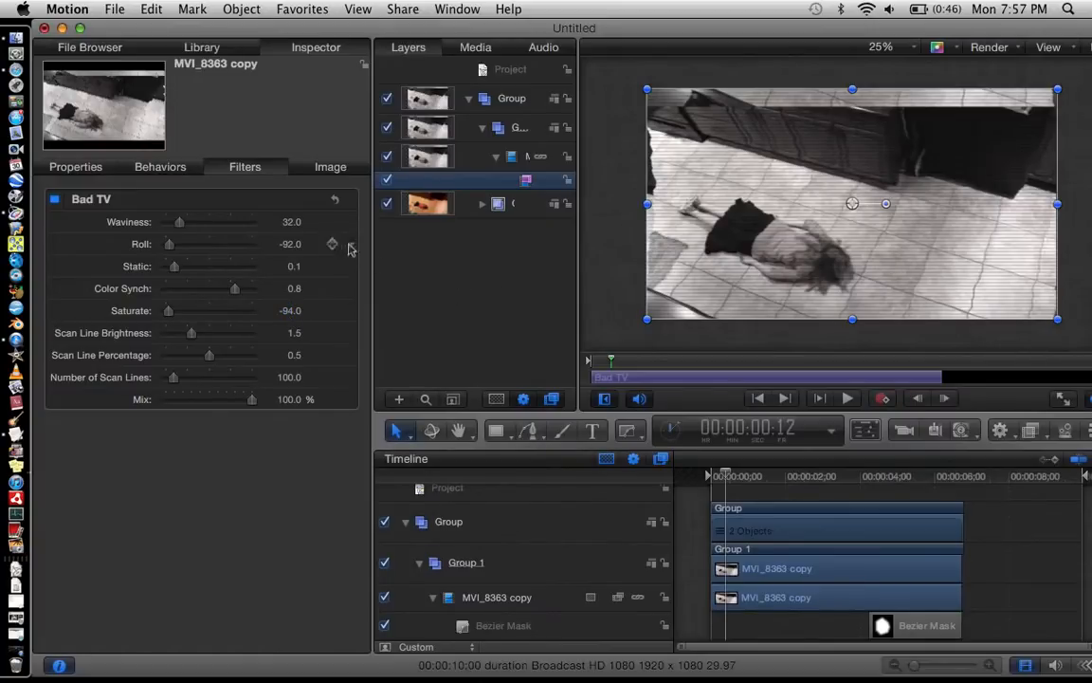
click(291, 224)
mouse_move(175, 267)
mouse_down()
mouse_move(249, 264)
mouse_move(196, 269)
mouse_up()
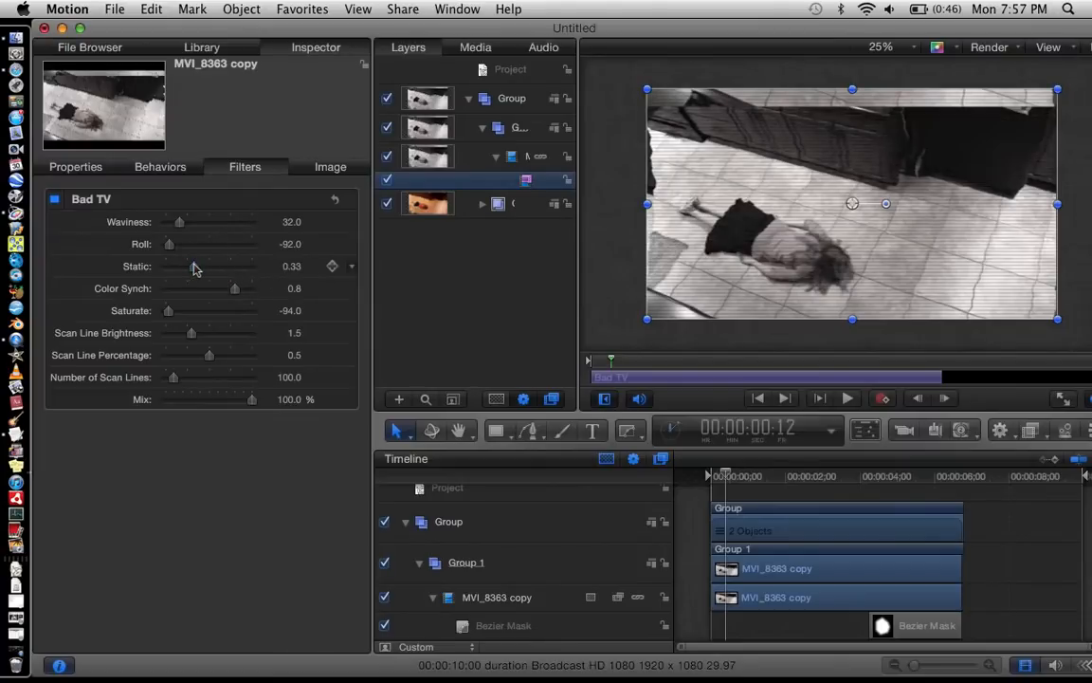
click(550, 365)
Step: Play the clip from the start to check the Bad TV effect, and go back to 00:00:04:20
drag(726, 473, 696, 475)
click(849, 399)
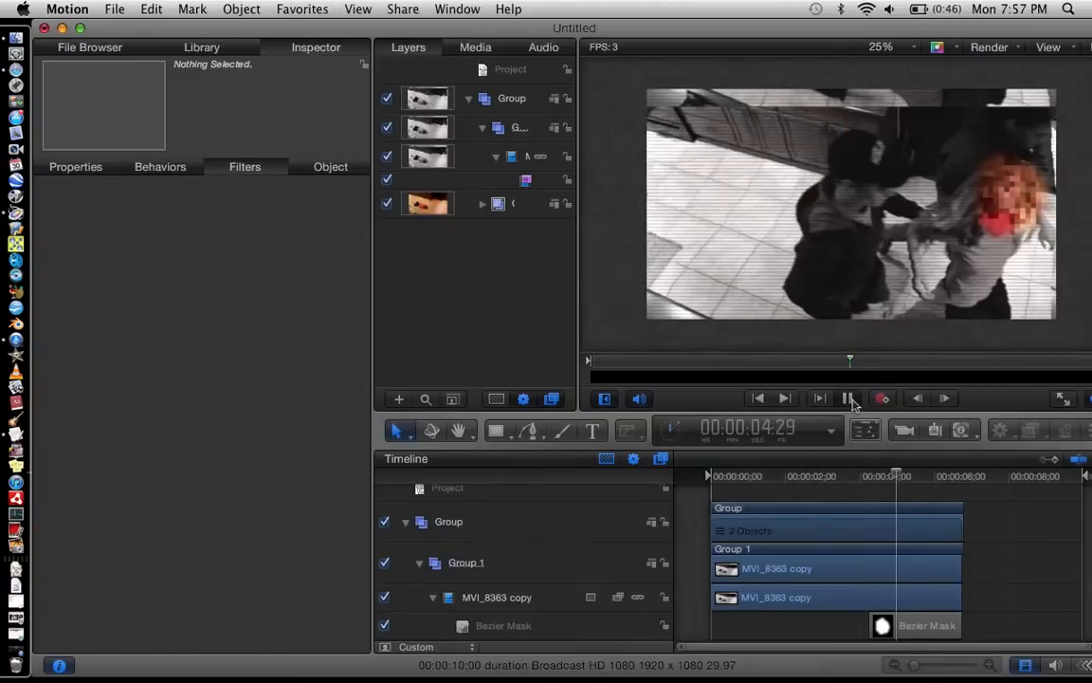
click(848, 399)
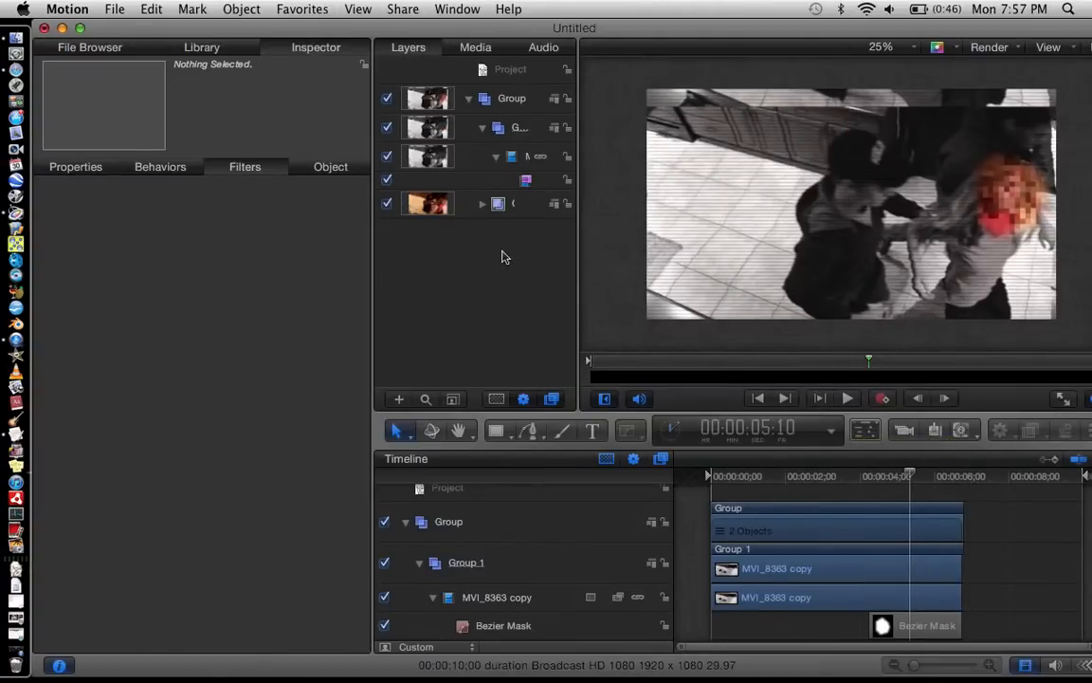
click(884, 476)
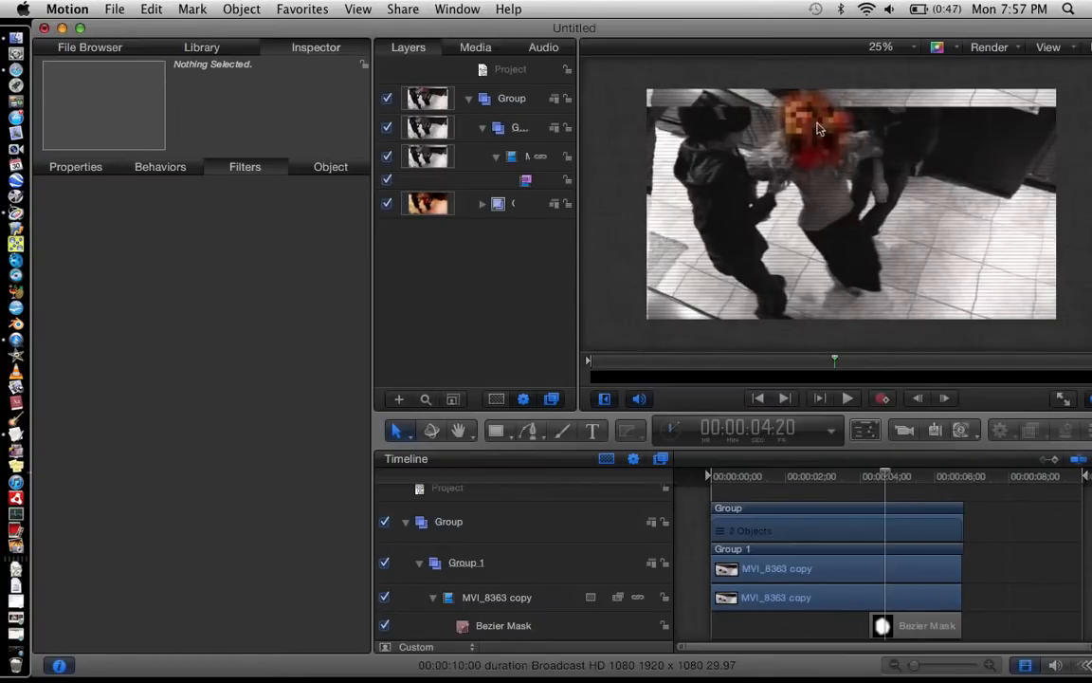
Step: Apply the Bad TV filter to the inner Group that holds the Pixellate filter
click(506, 208)
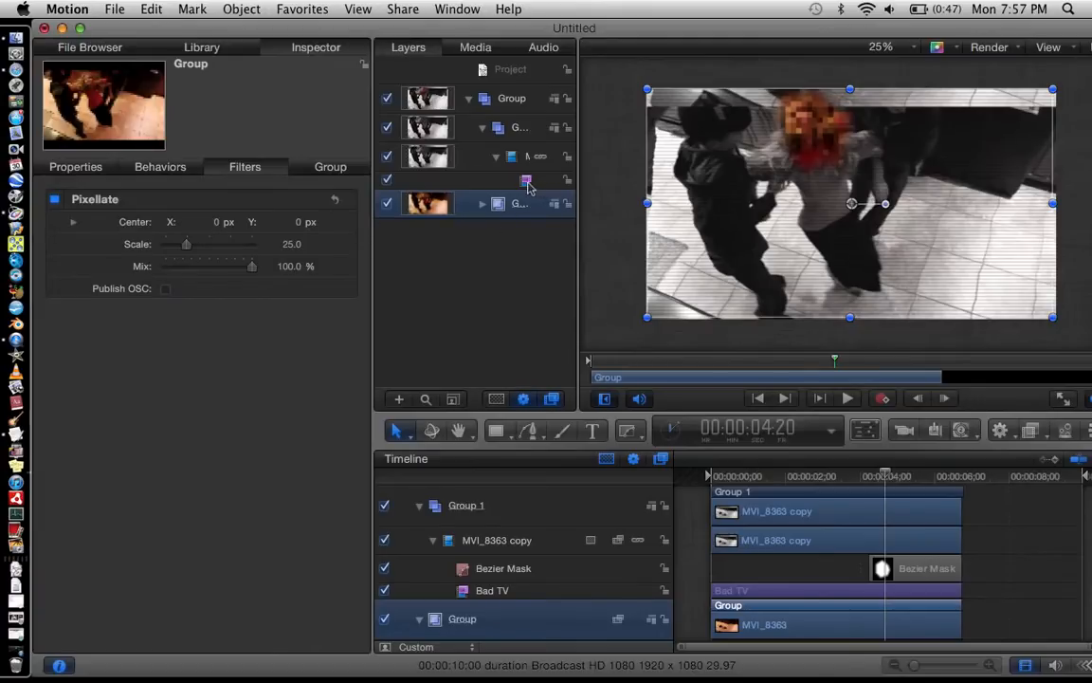
click(202, 49)
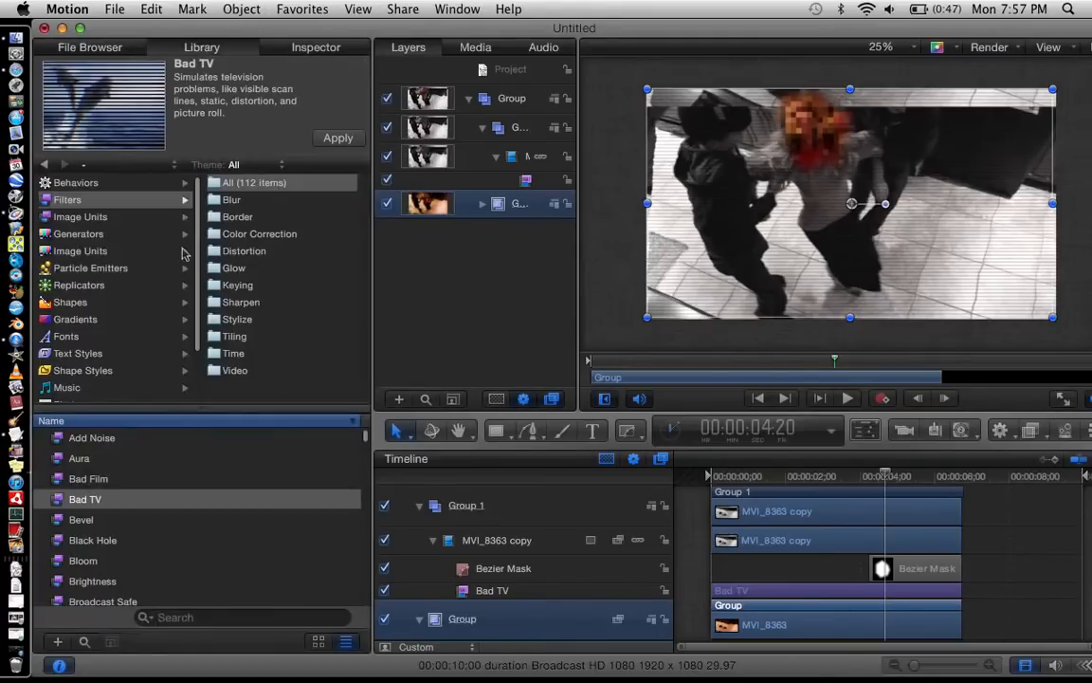
click(211, 488)
drag(212, 489, 493, 203)
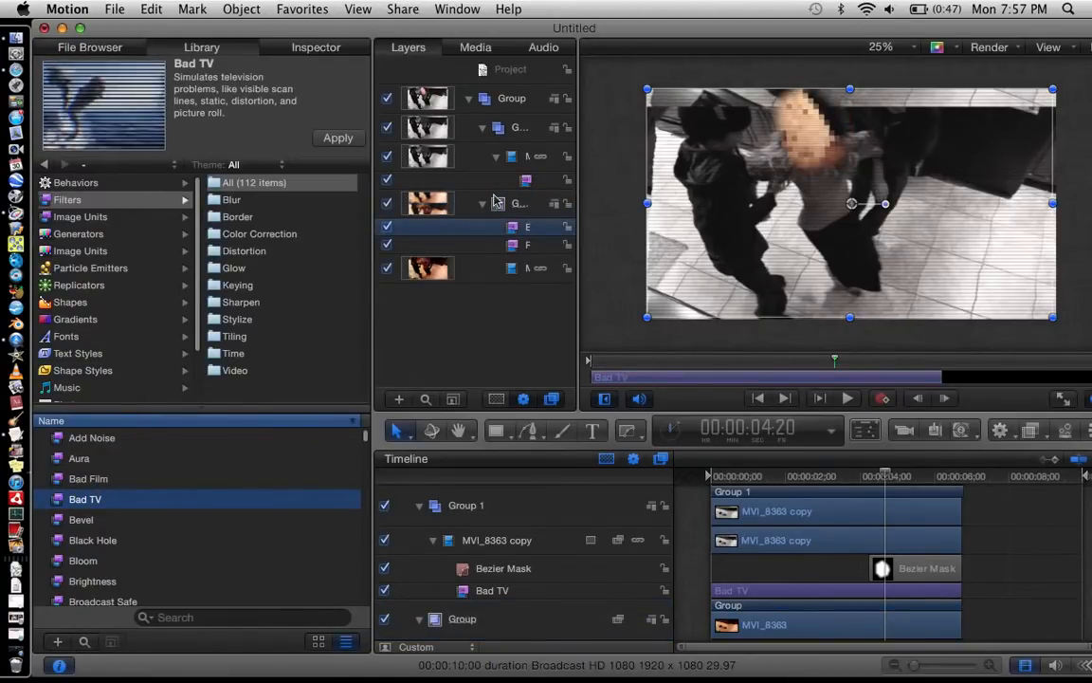
Step: In the pixellated Group's Bad TV filter, set Waviness to 32 and Roll to -98, and lower Saturate to remove the colour
click(314, 47)
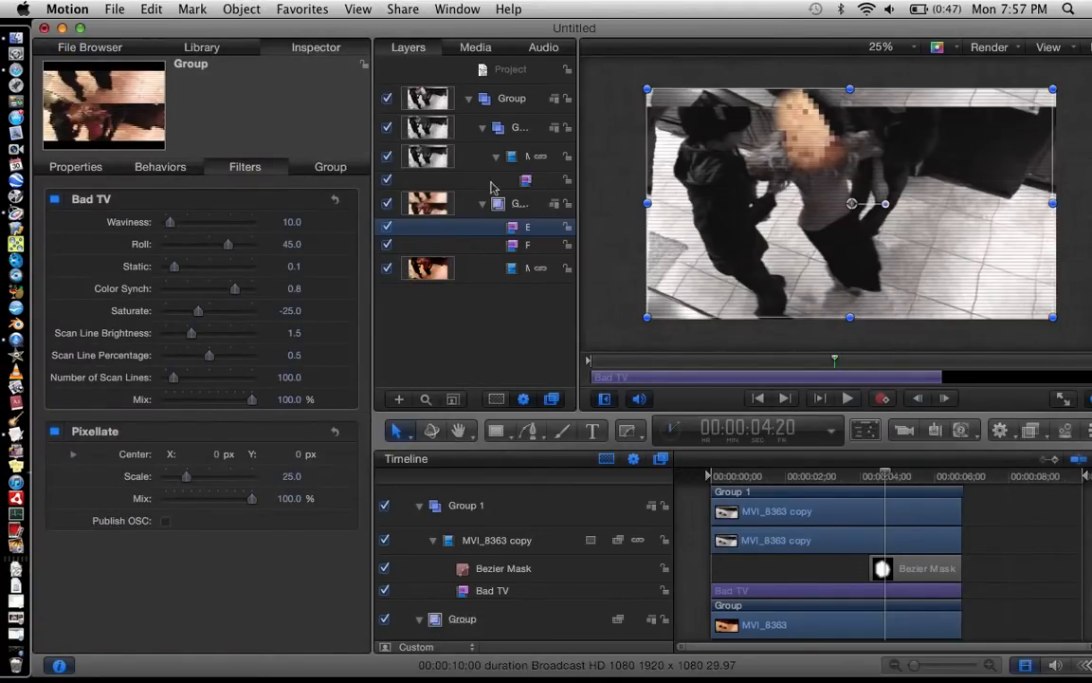
click(288, 221)
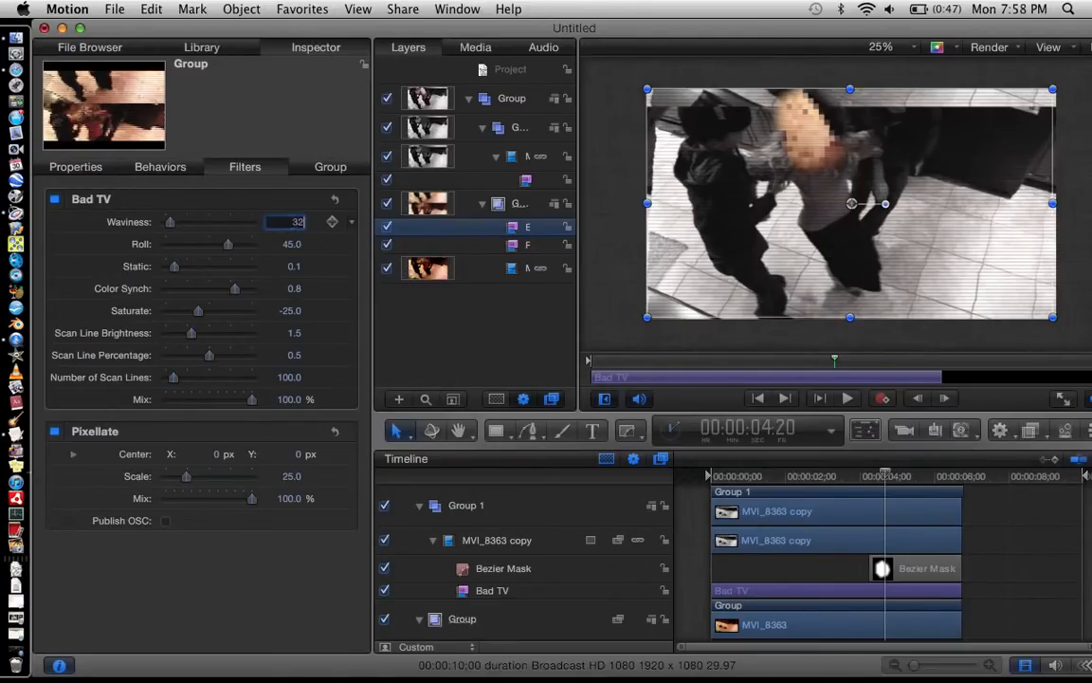
text(32)
key(Return)
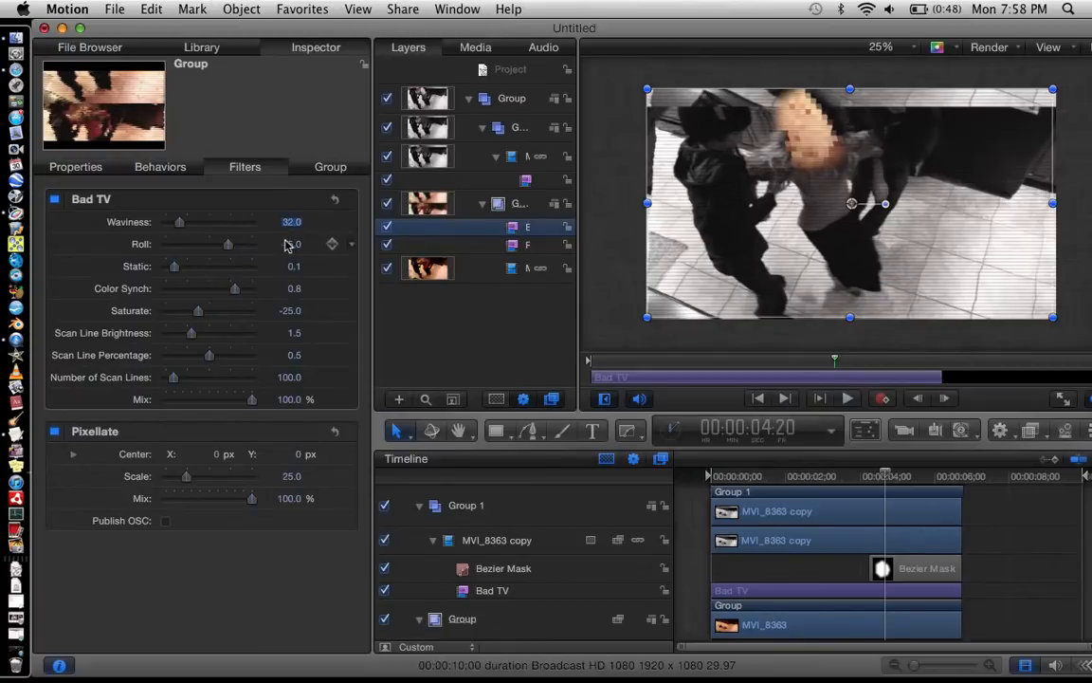
click(227, 245)
drag(226, 247, 186, 249)
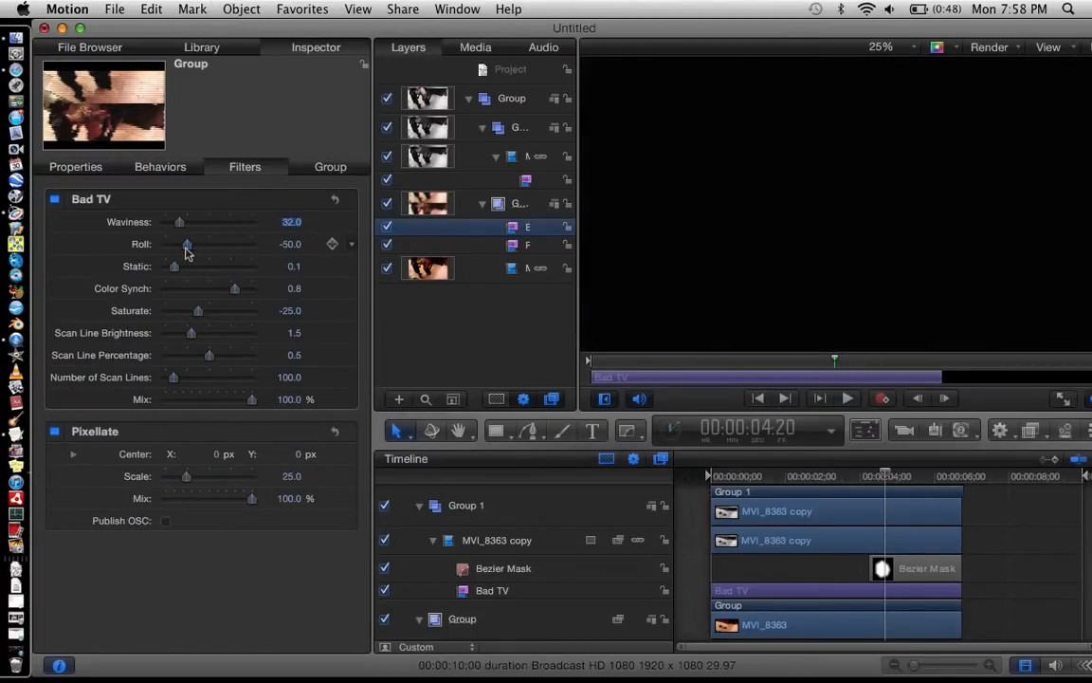
click(290, 244)
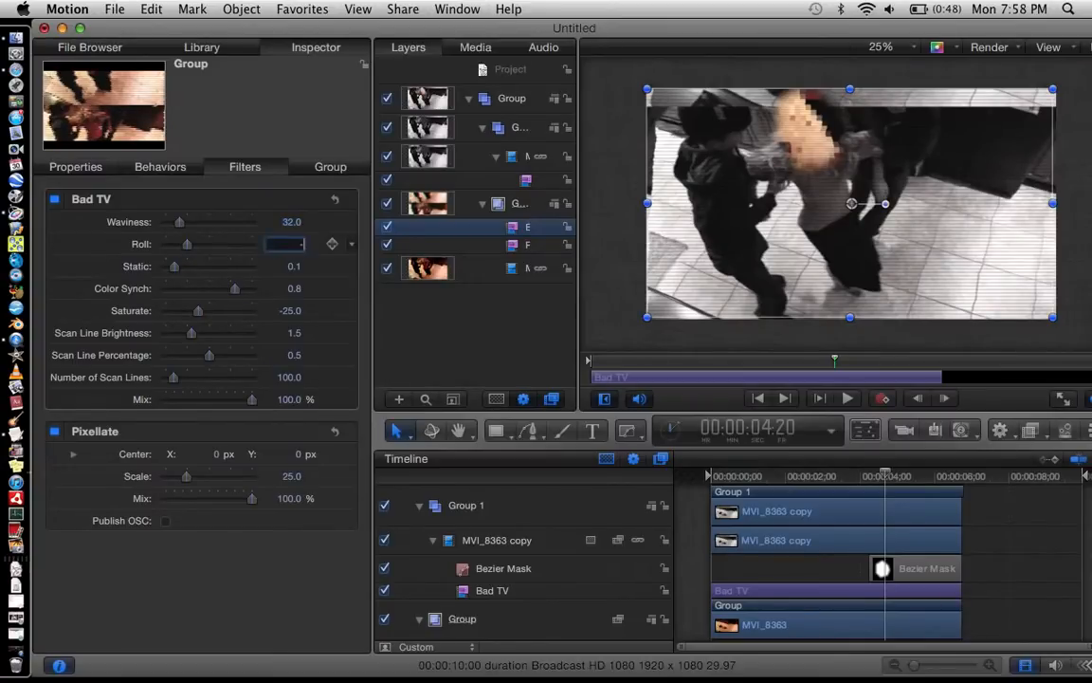
text(-98)
key(Return)
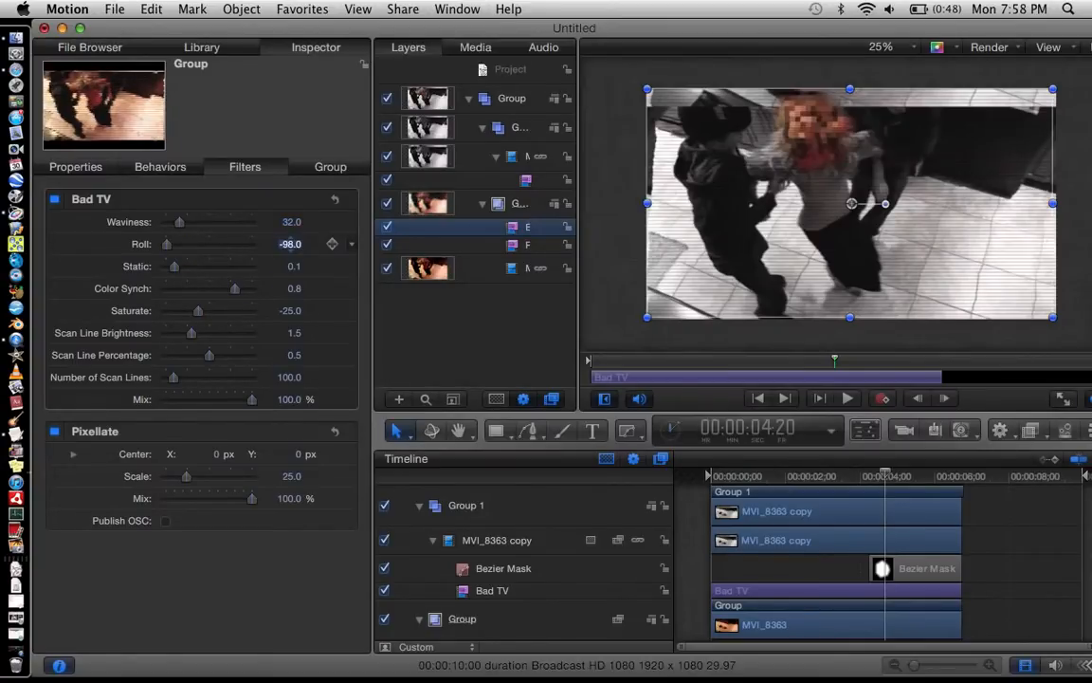
drag(199, 311, 164, 316)
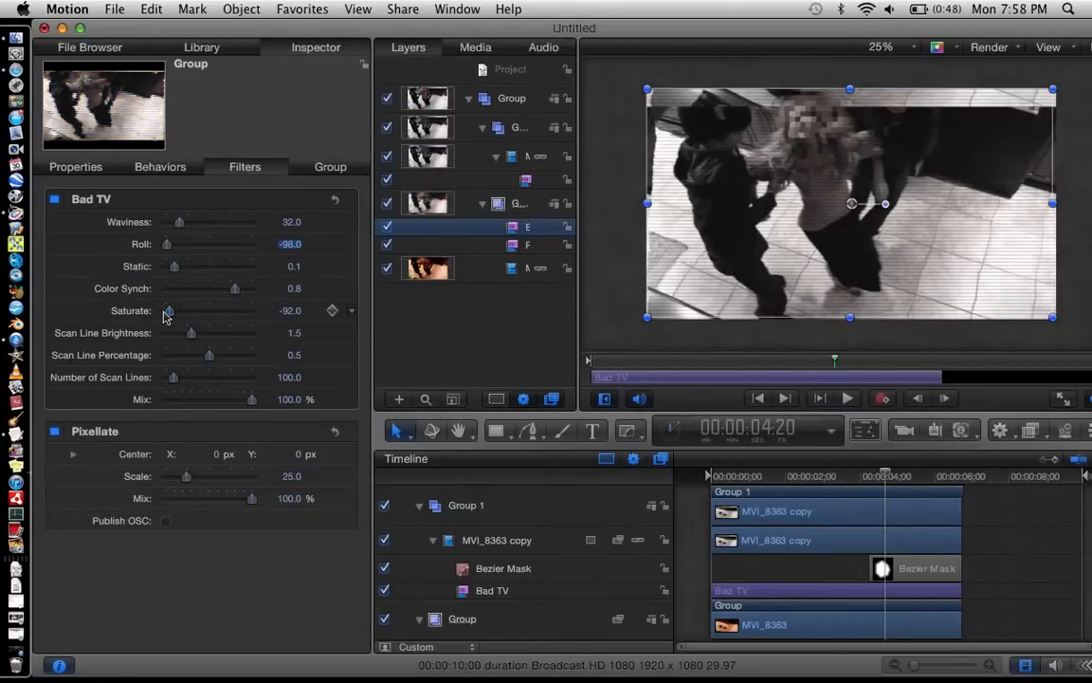
click(507, 334)
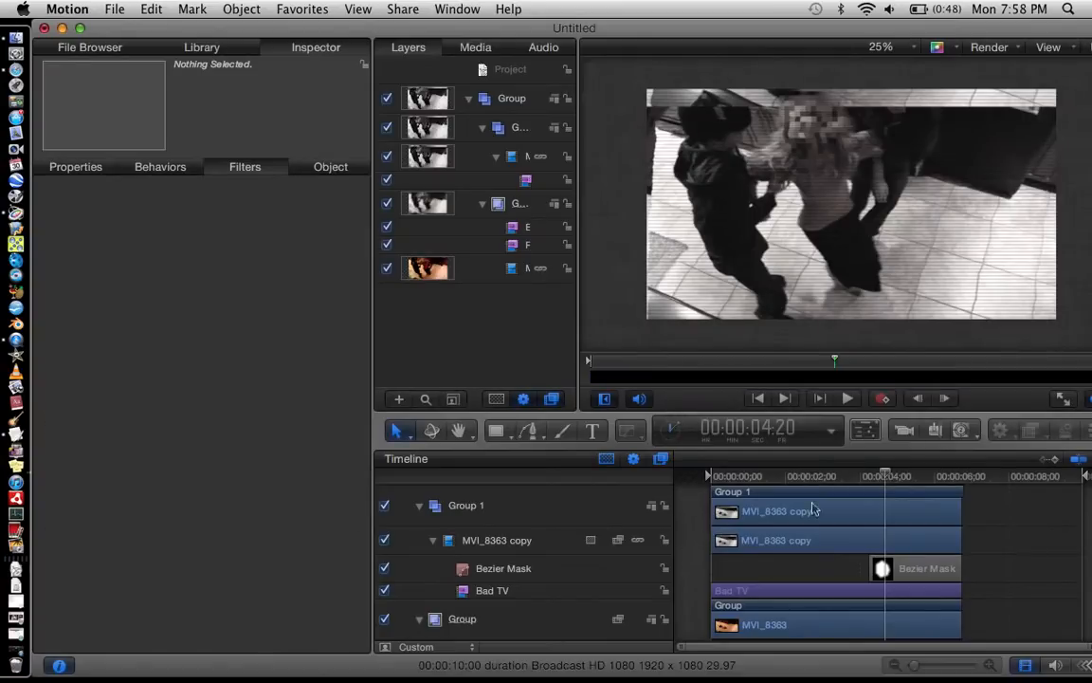
Step: Scrub through the clip to check that the pixellated head matches the black-and-white Bad TV footage
click(892, 475)
click(913, 476)
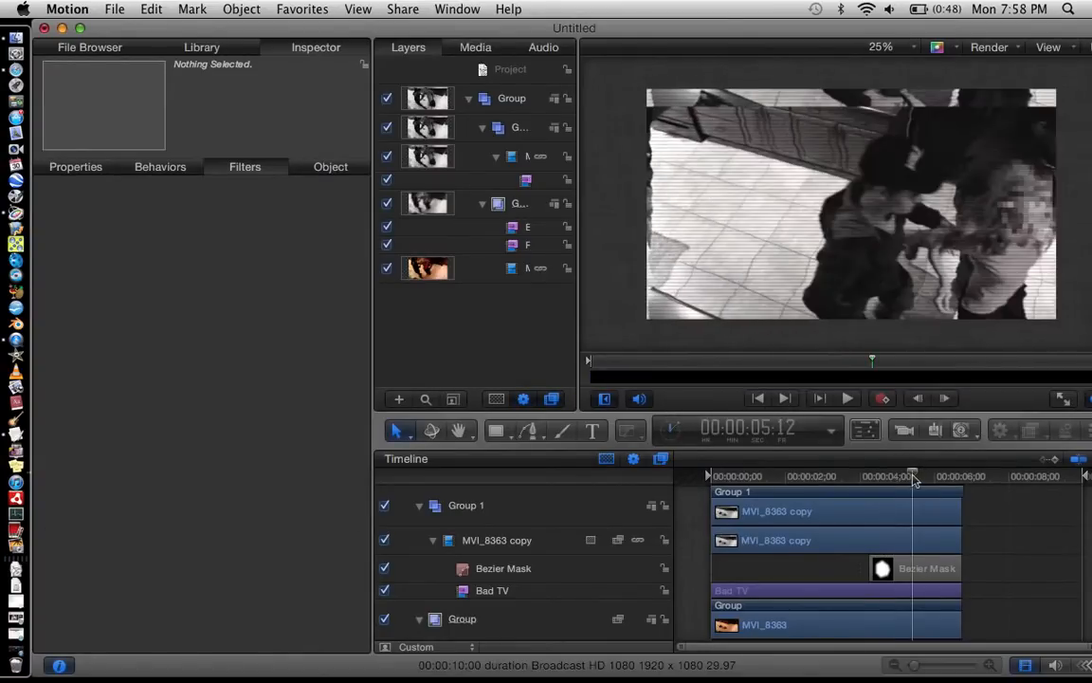
click(928, 476)
drag(928, 476, 716, 476)
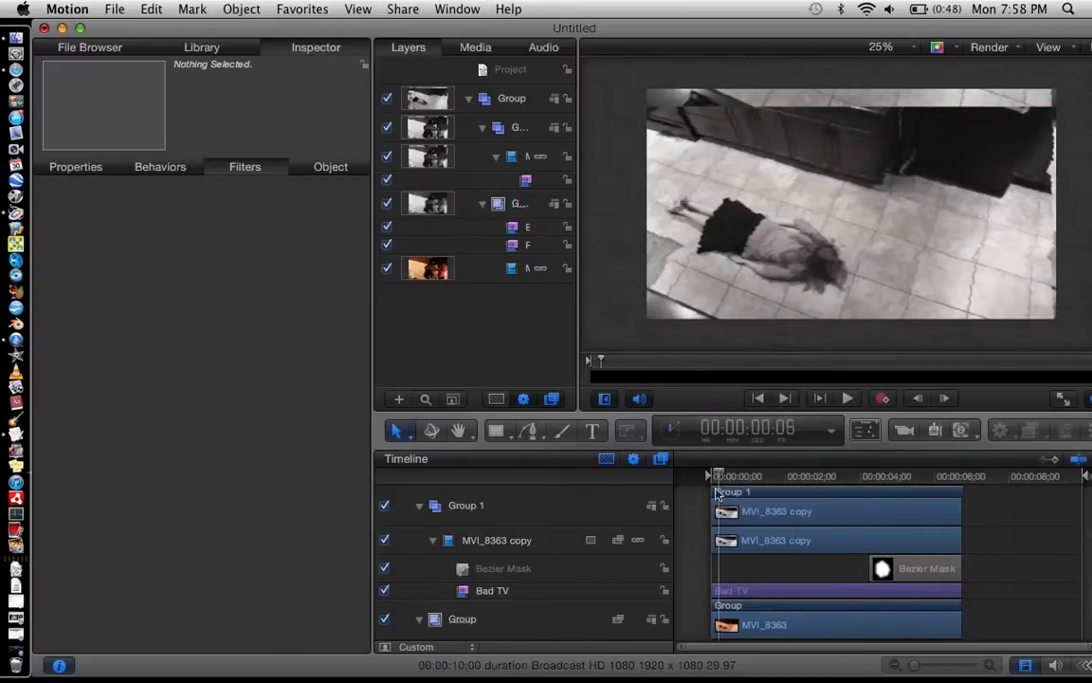
Step: Collapse the inner groups and the parent Group in the layer list, and return the playhead to 00:00:00:00
click(482, 203)
click(496, 155)
click(482, 127)
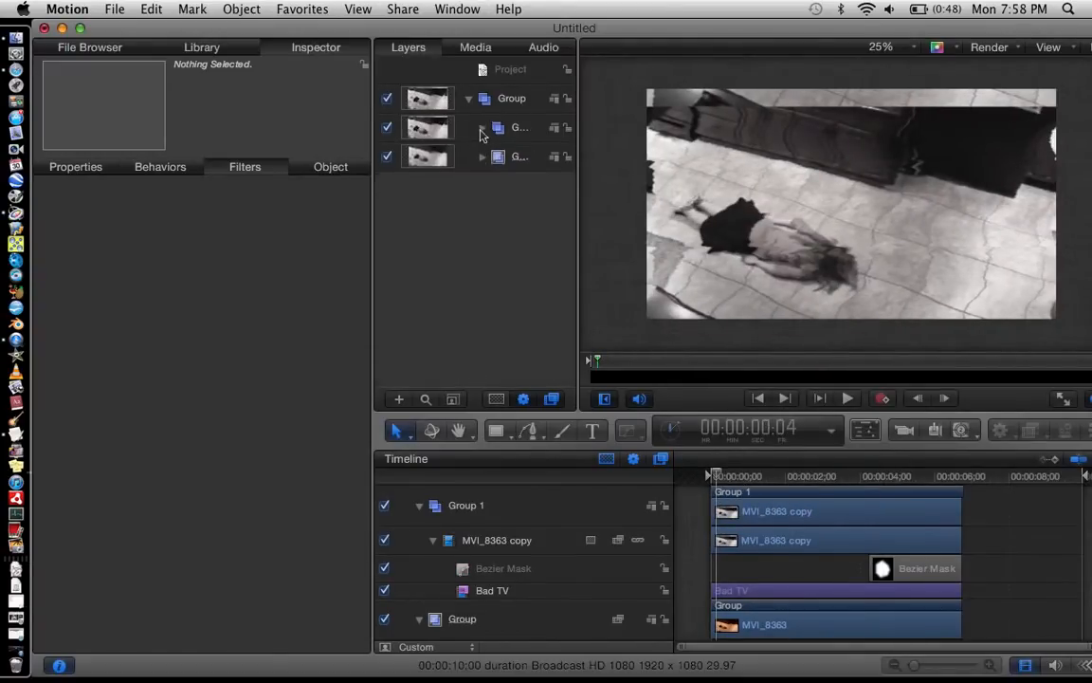
click(468, 98)
drag(716, 474, 680, 474)
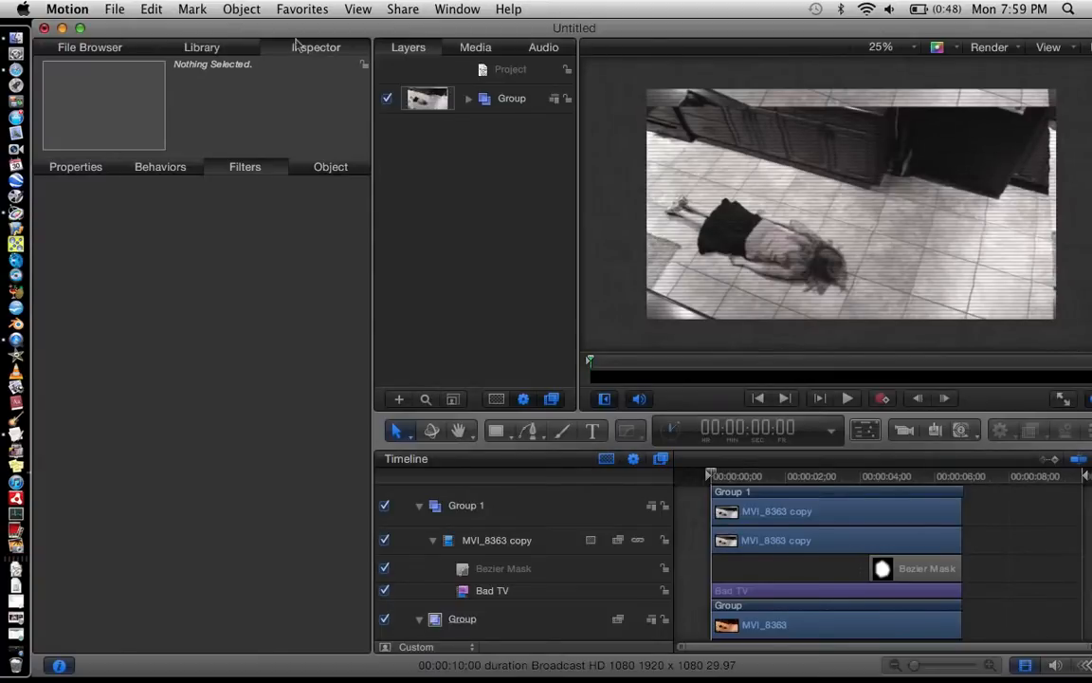
drag(761, 471, 634, 475)
Step: Close the Untitled project without saving its changes
click(43, 28)
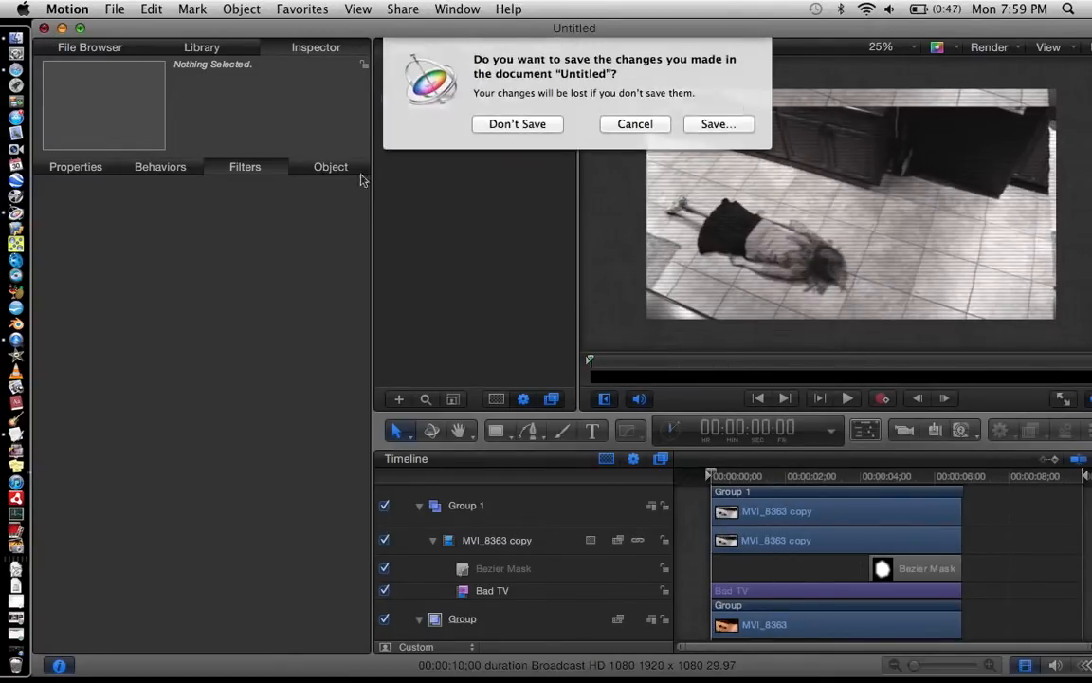
click(518, 123)
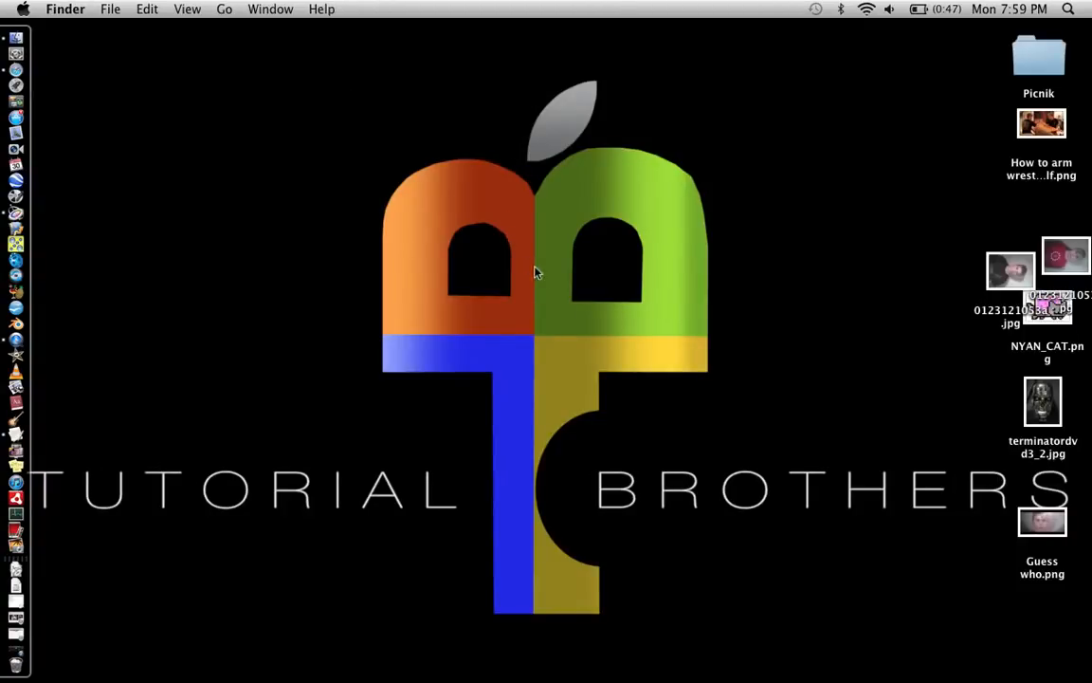